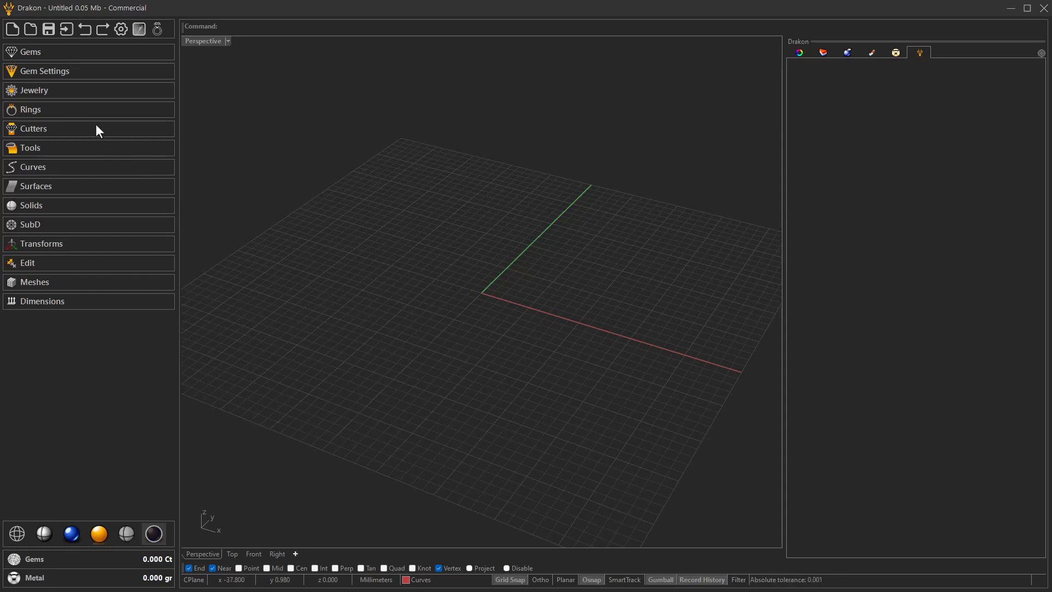
# - Add a gem on a size 18 ring with the Gem on Ring tool and choose the Cushion cut
pyautogui.click(81, 54)
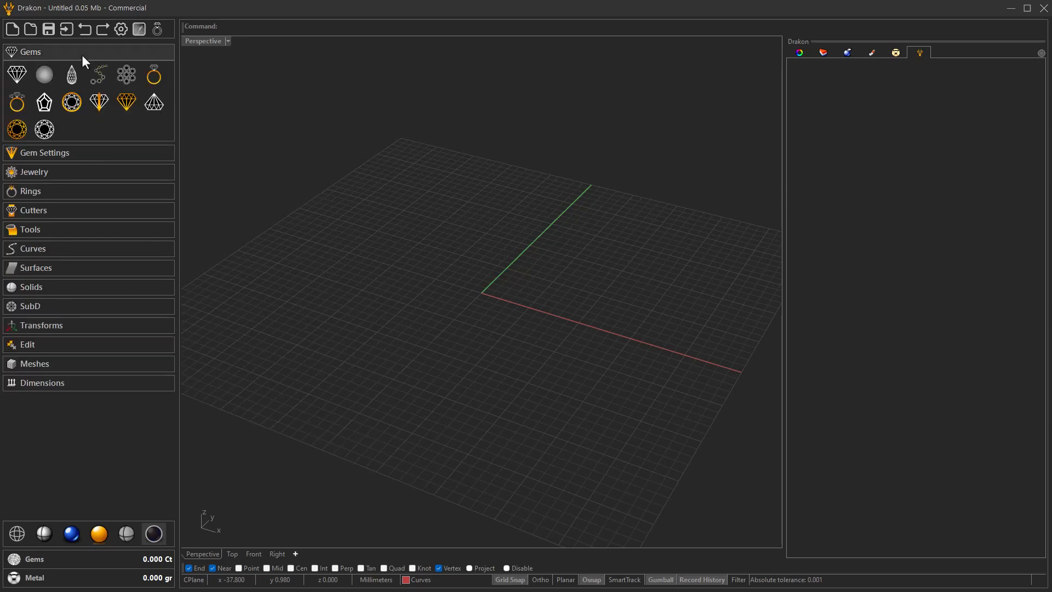
pyautogui.click(152, 76)
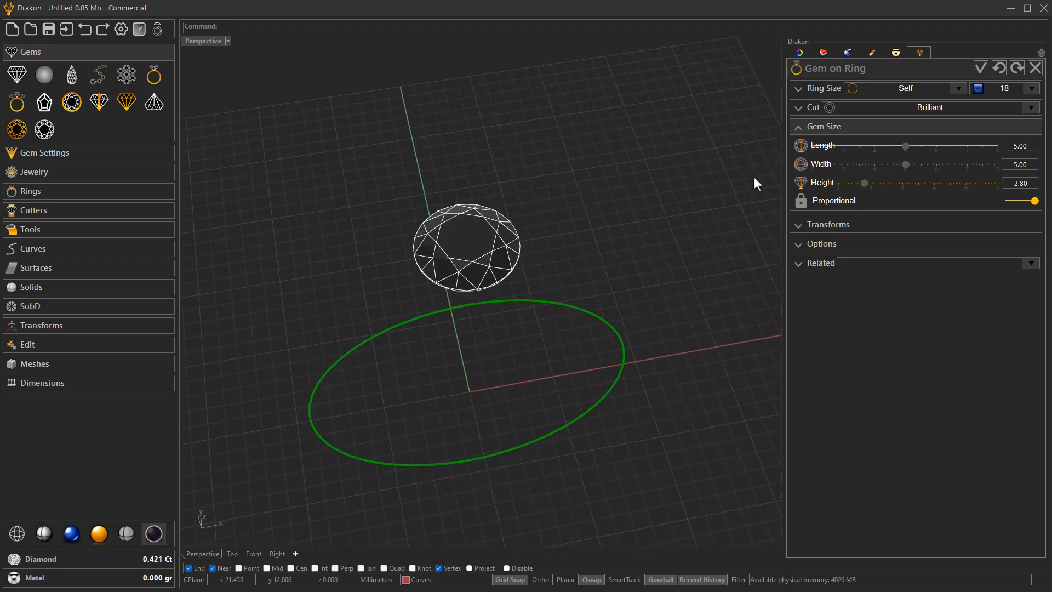
pyautogui.click(805, 111)
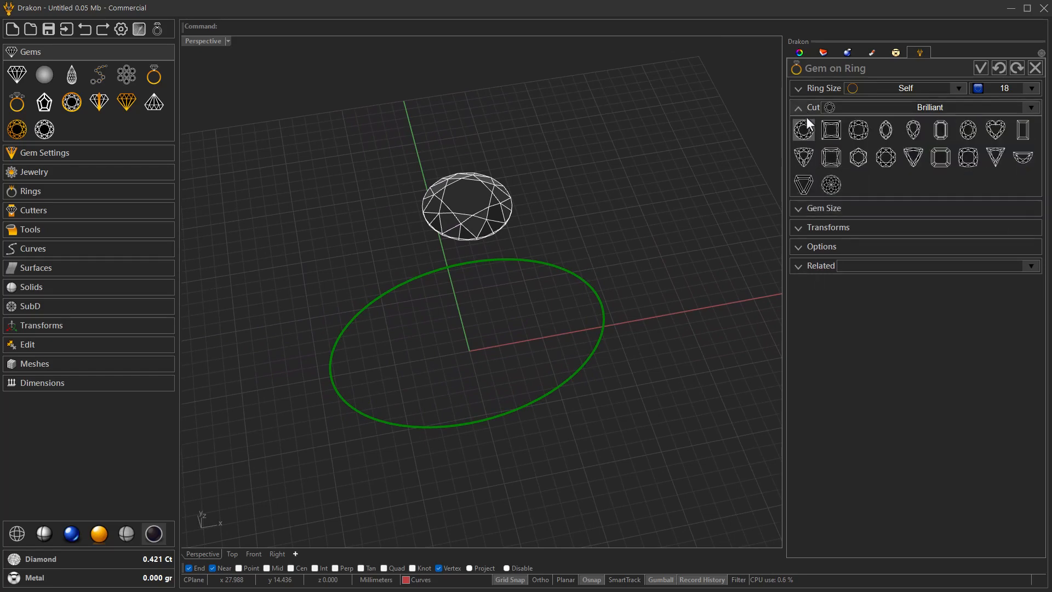
pyautogui.click(853, 133)
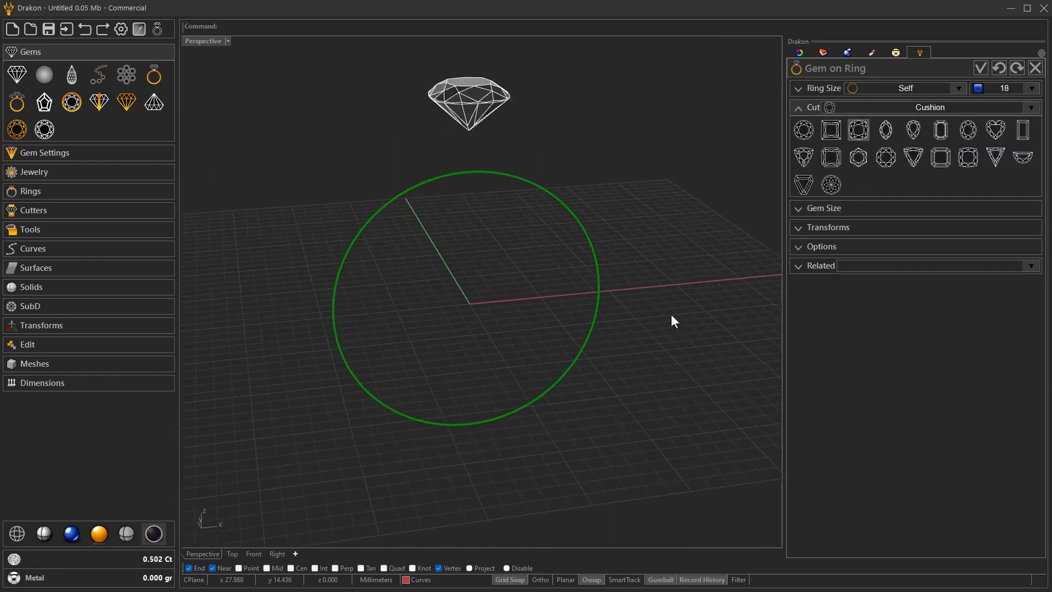
# - Set the cushion gem's proportional length and width to 4.50 and its girdle distance to 4.50, then accept the gem
pyautogui.click(820, 209)
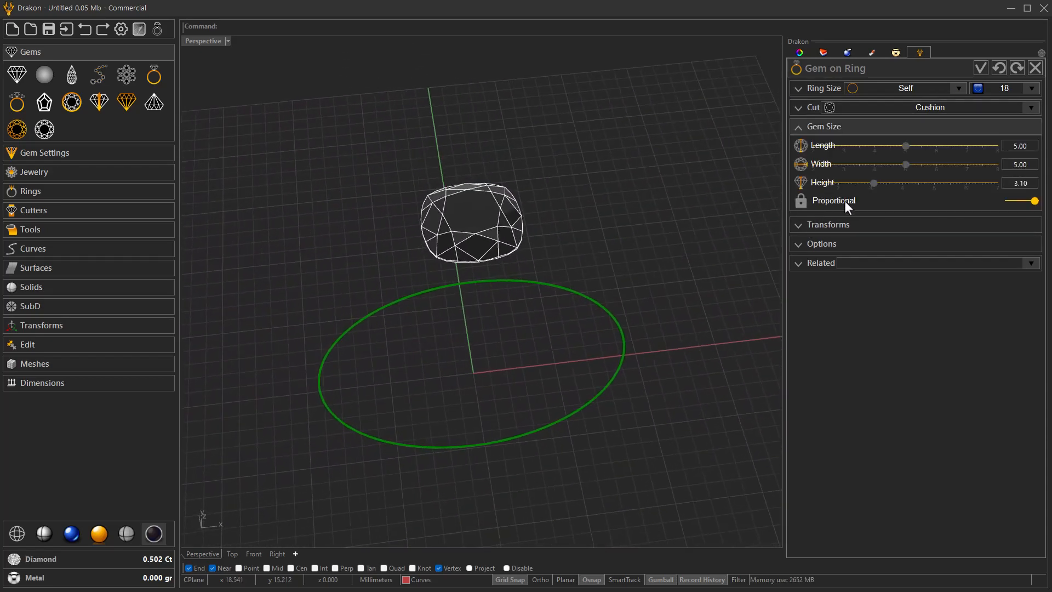
pyautogui.click(889, 145)
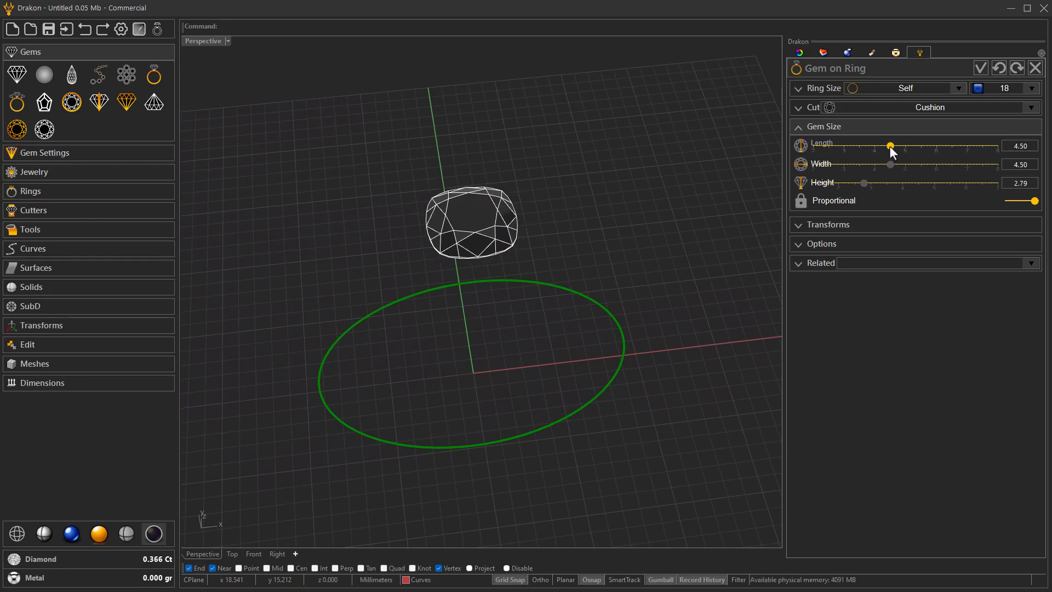
pyautogui.click(841, 224)
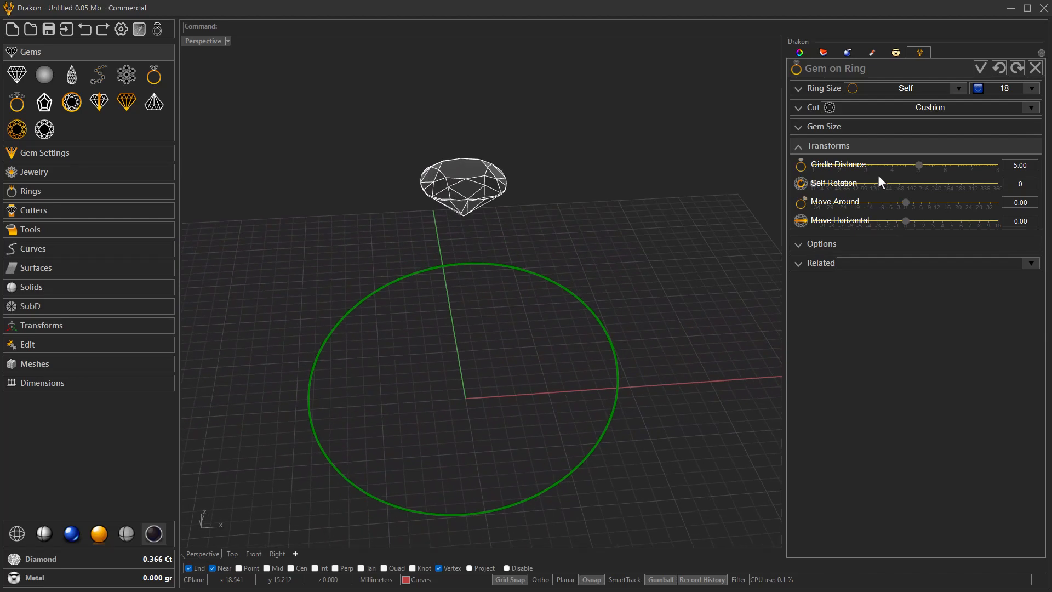
pyautogui.click(907, 165)
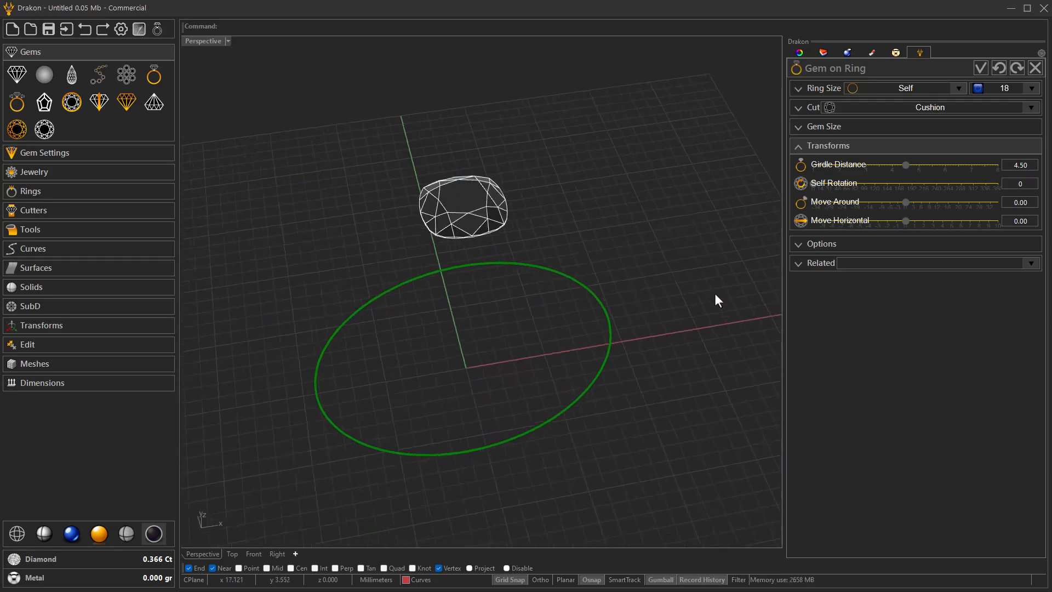
pyautogui.click(979, 74)
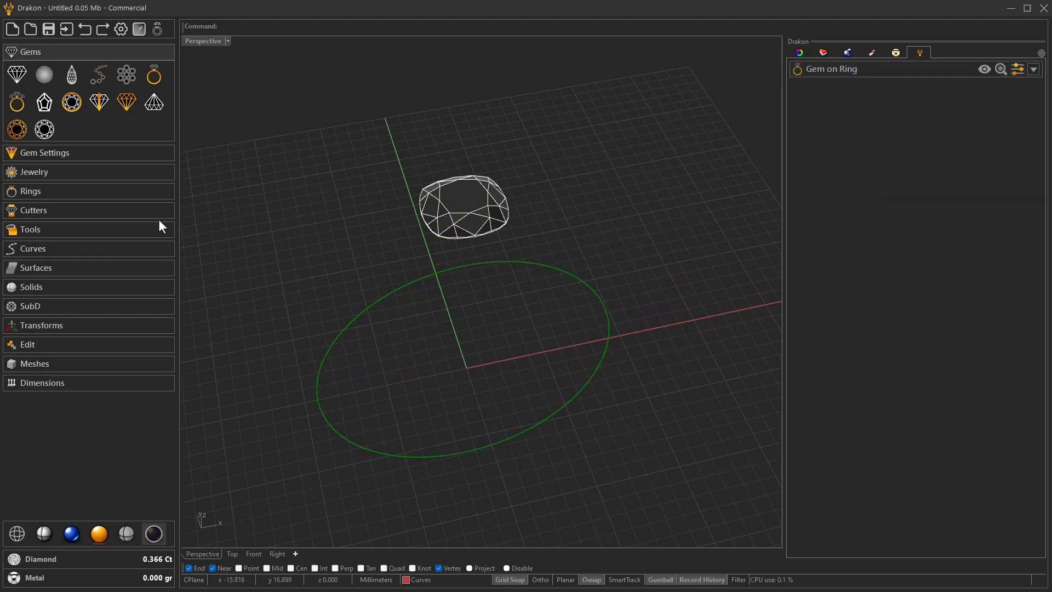
# - Create a Cathedral ring on the Gem on Ring base with the 4.5x4.5 cushion as its central gem
pyautogui.click(47, 191)
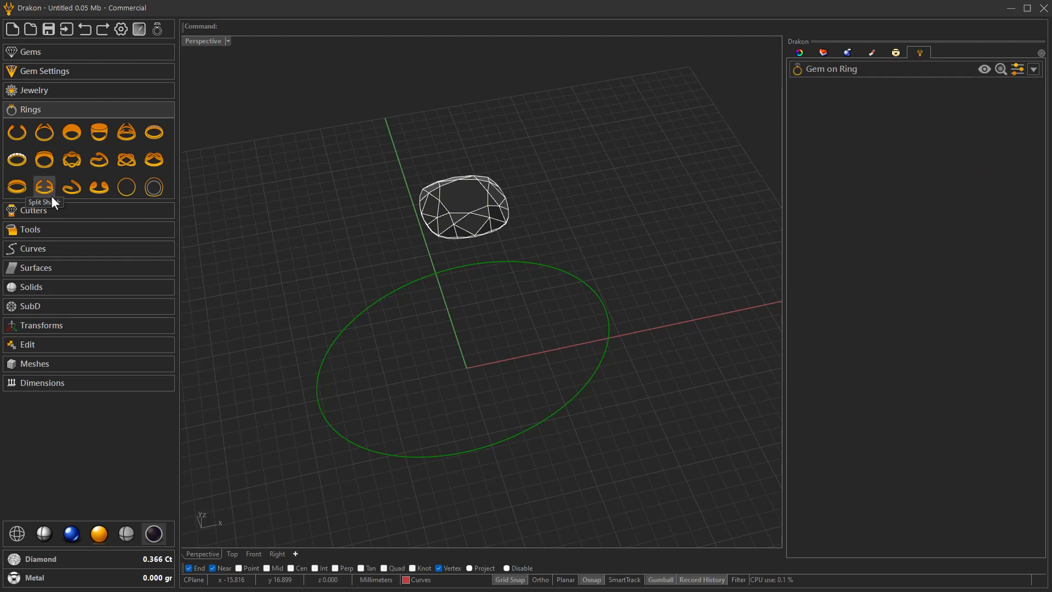
pyautogui.click(42, 138)
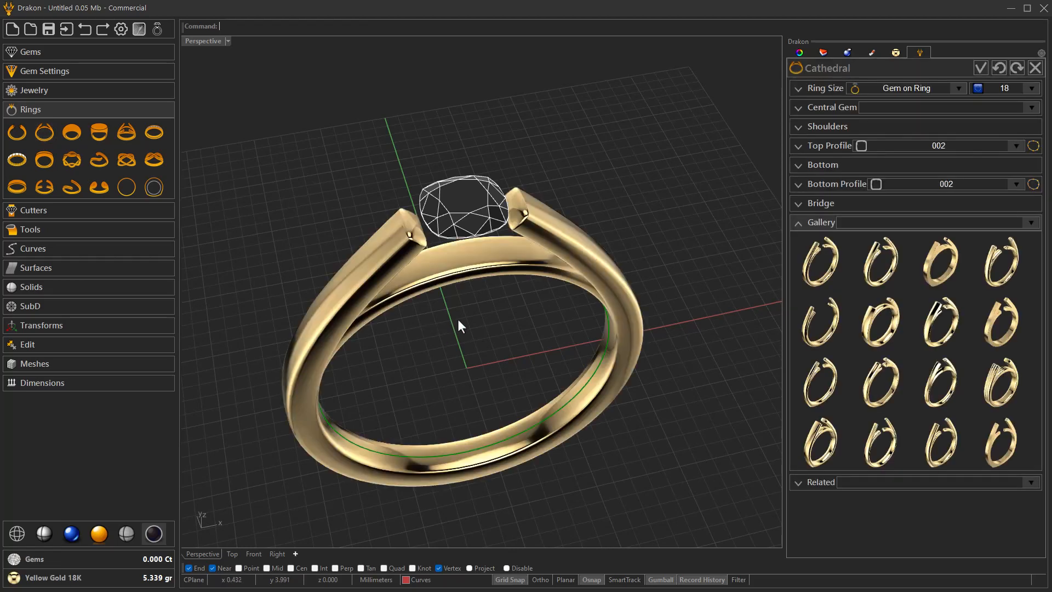
pyautogui.click(826, 107)
pyautogui.click(830, 126)
pyautogui.moveTo(595, 314); pyautogui.dragTo(804, 262, button='right')
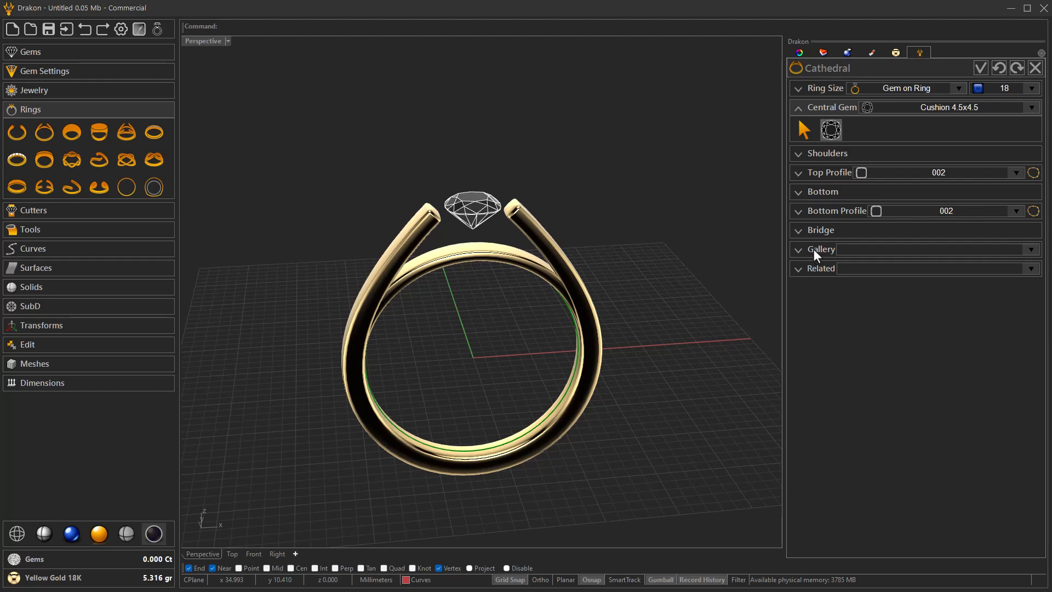
# - Apply gallery style 003 to the Cathedral ring
pyautogui.click(813, 249)
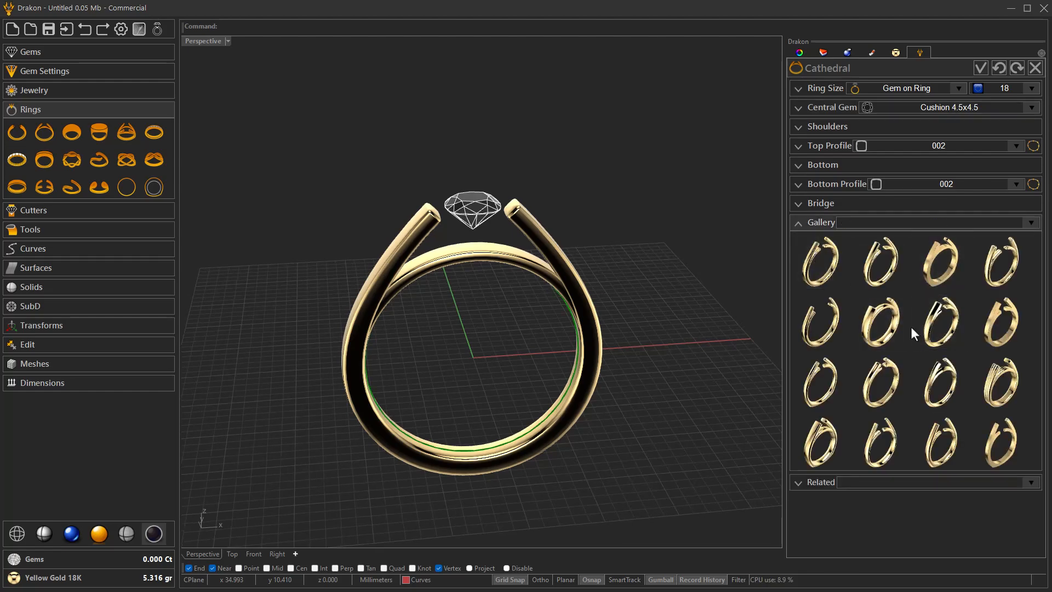
pyautogui.click(883, 379)
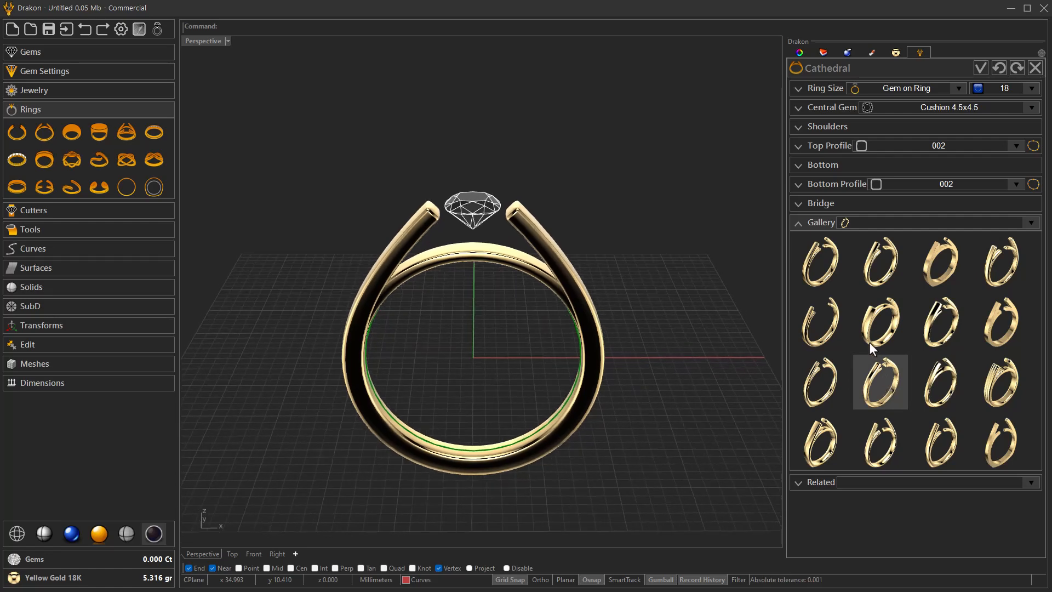
pyautogui.click(959, 277)
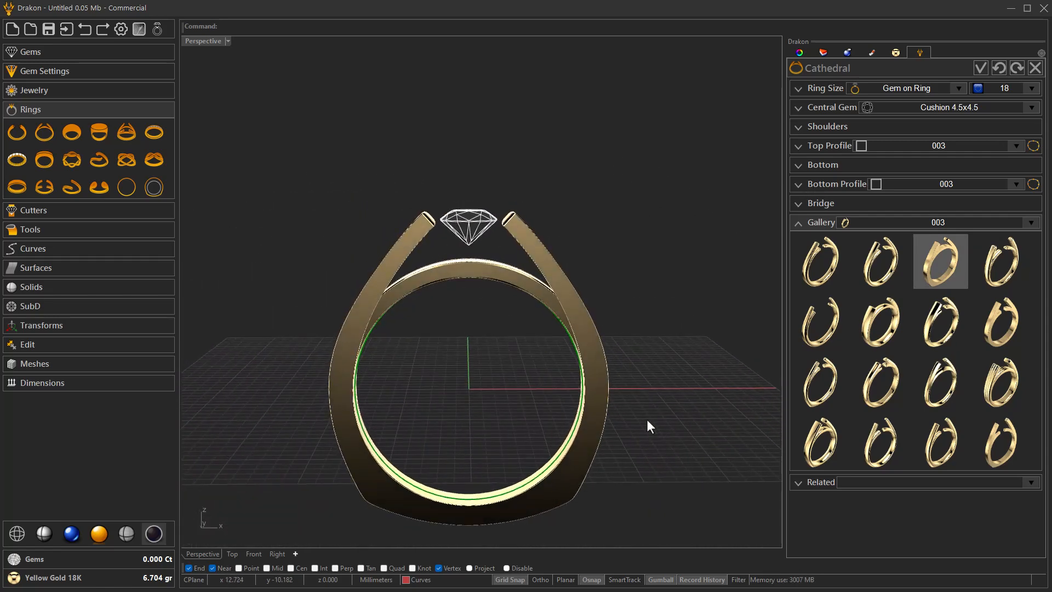
# - Set both the top profile and the bottom profile of the ring to rounded square 002
pyautogui.click(831, 130)
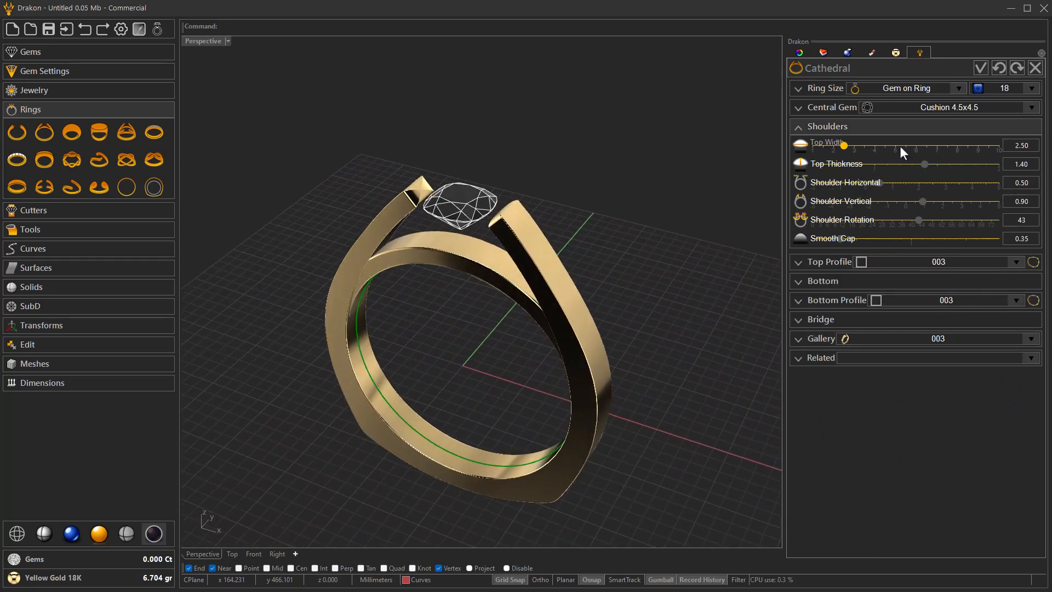
pyautogui.click(843, 262)
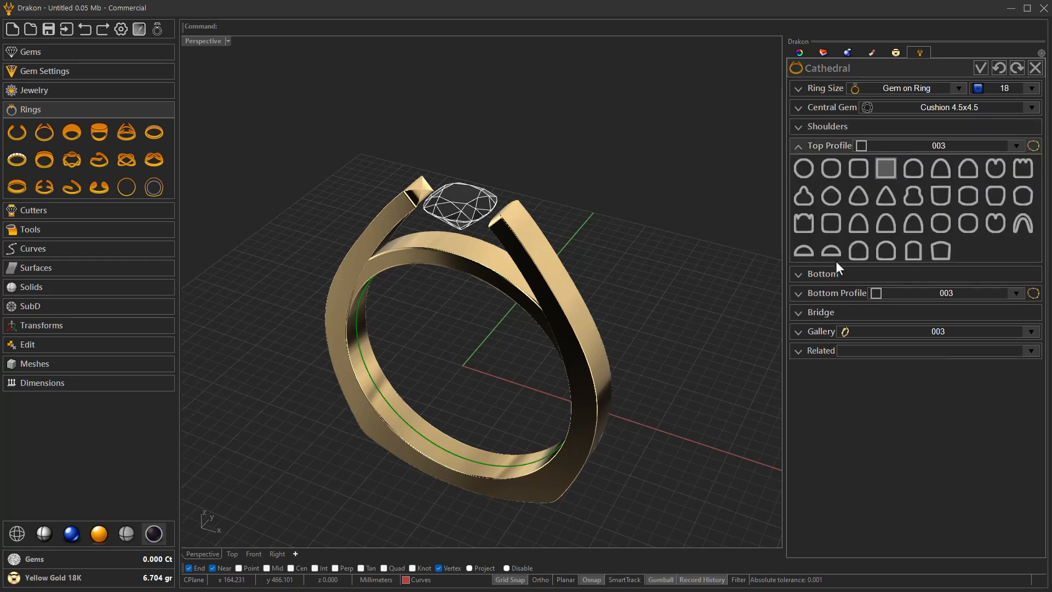
pyautogui.click(857, 170)
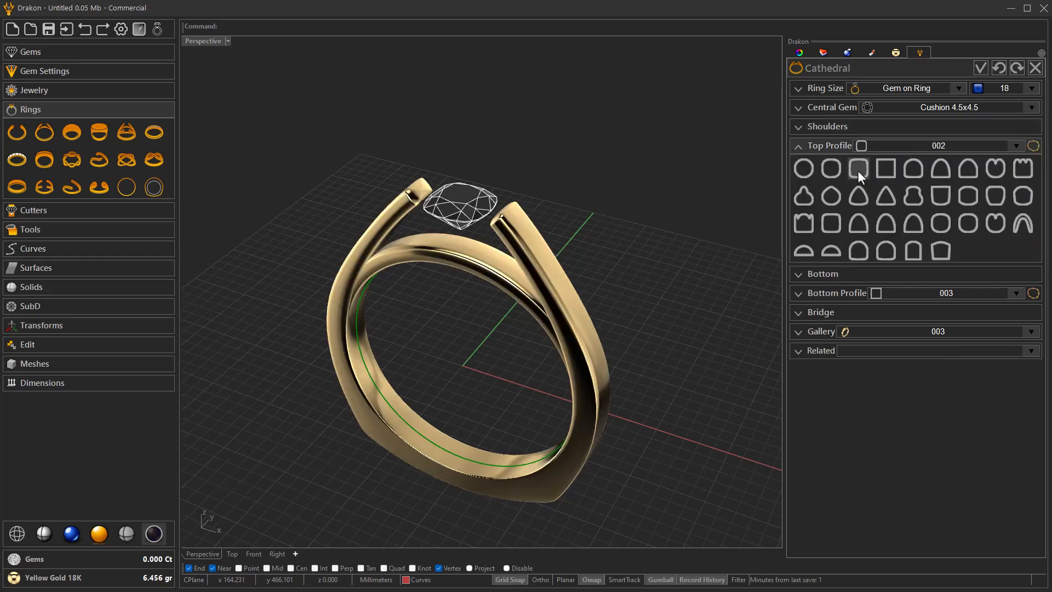
pyautogui.click(845, 291)
pyautogui.click(857, 208)
pyautogui.moveTo(701, 350); pyautogui.dragTo(778, 258, button='right')
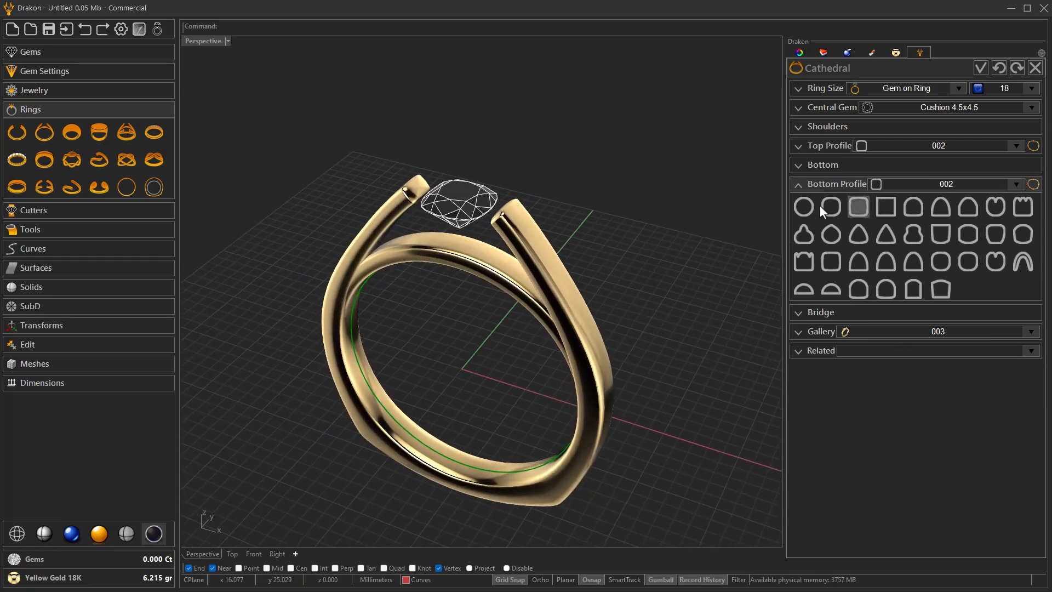
# - Reduce the shank's bottom width to 2.50
pyautogui.click(831, 166)
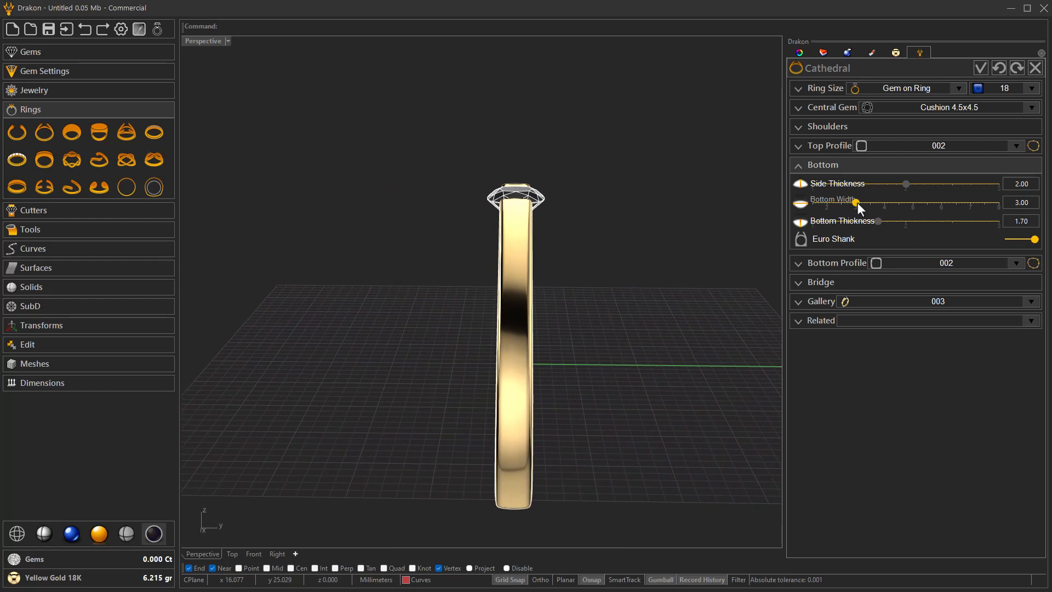
pyautogui.moveTo(856, 202); pyautogui.dragTo(838, 204)
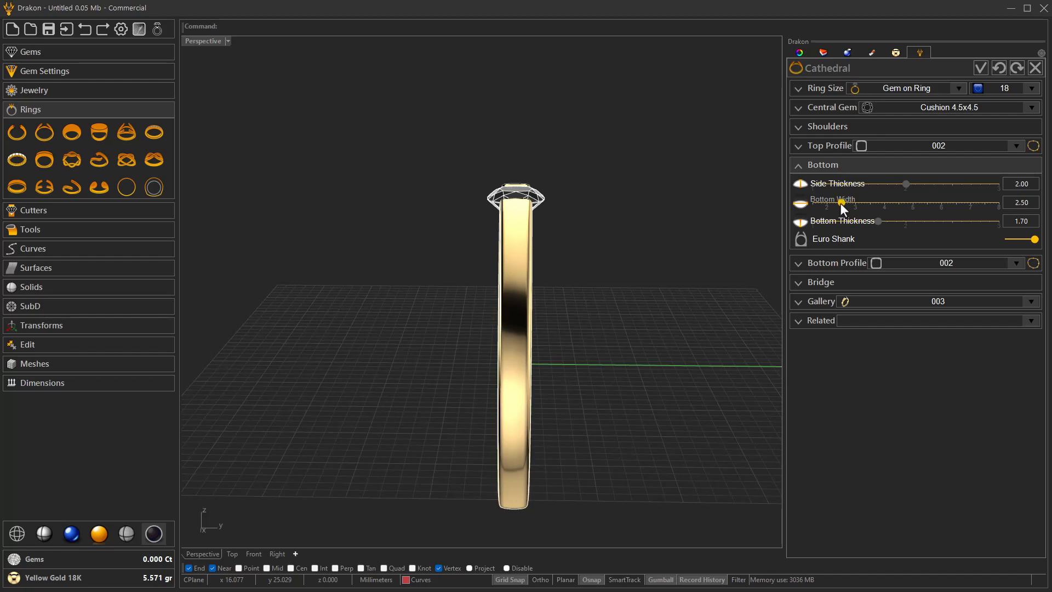
pyautogui.moveTo(726, 315); pyautogui.dragTo(716, 313, button='right')
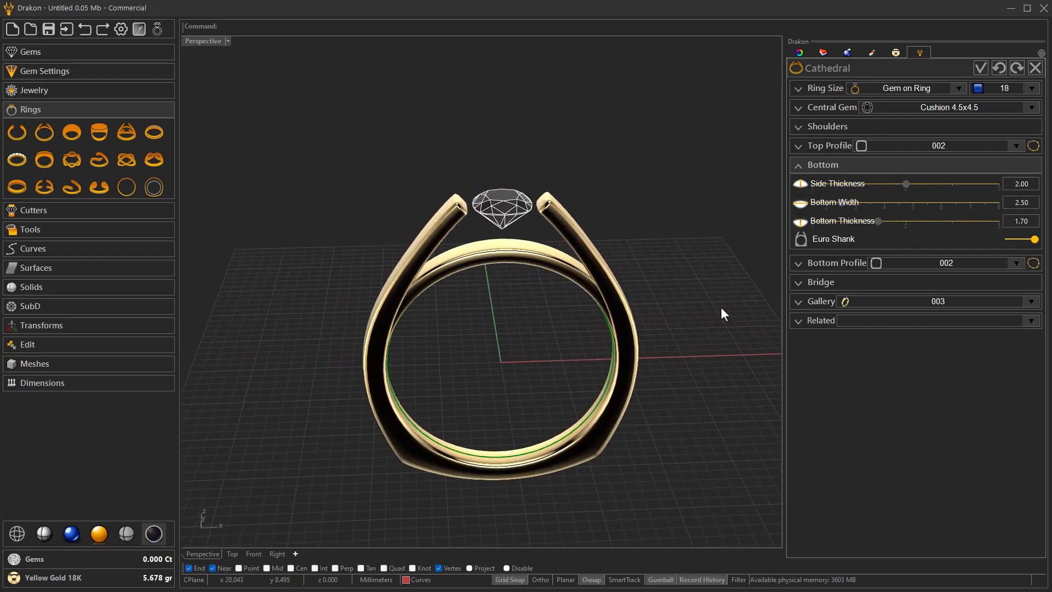
# - Set the shoulder vertical offset to -0.40 and the shoulder rotation to 69
pyautogui.click(820, 127)
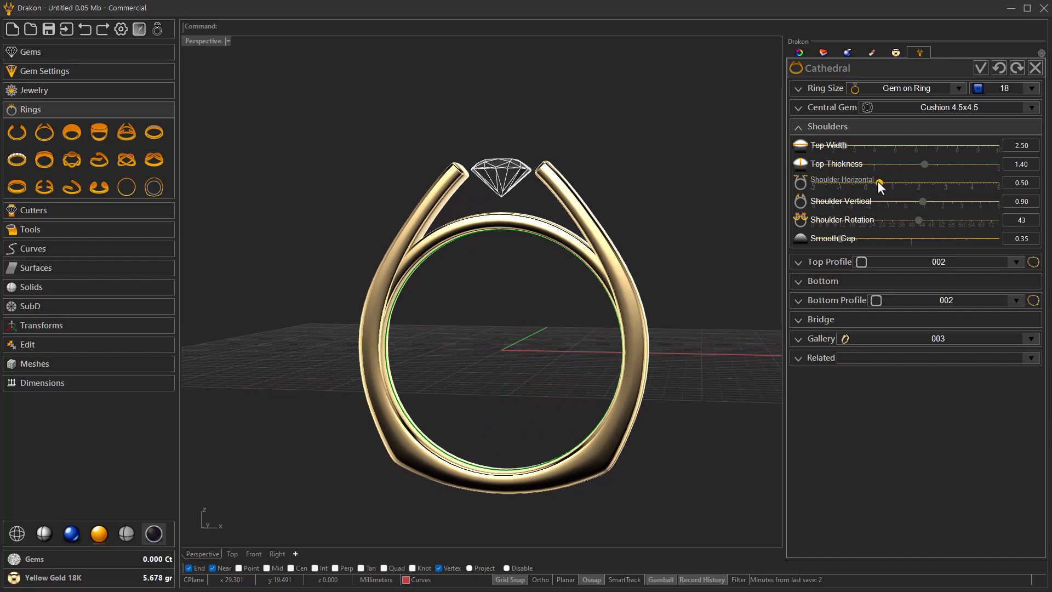
pyautogui.moveTo(910, 202); pyautogui.dragTo(898, 202)
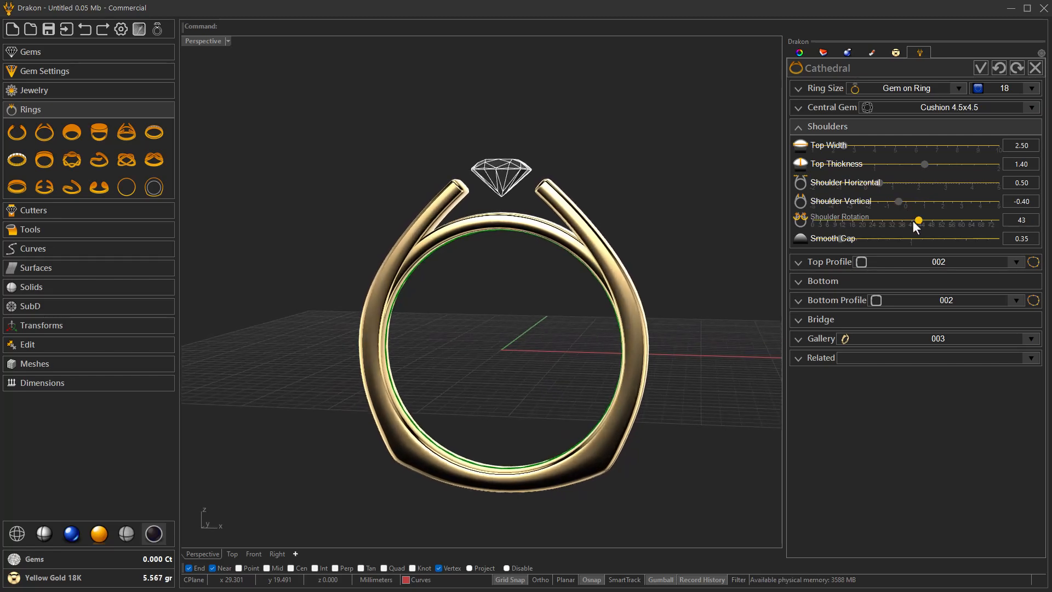
pyautogui.moveTo(916, 221); pyautogui.dragTo(966, 225)
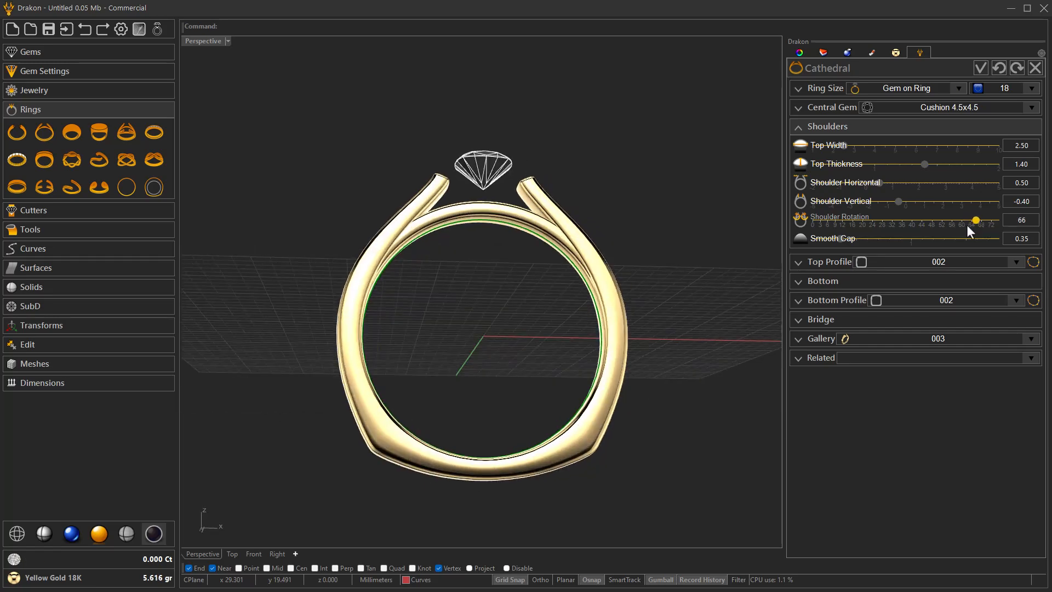
pyautogui.scroll(3, 965, 226)
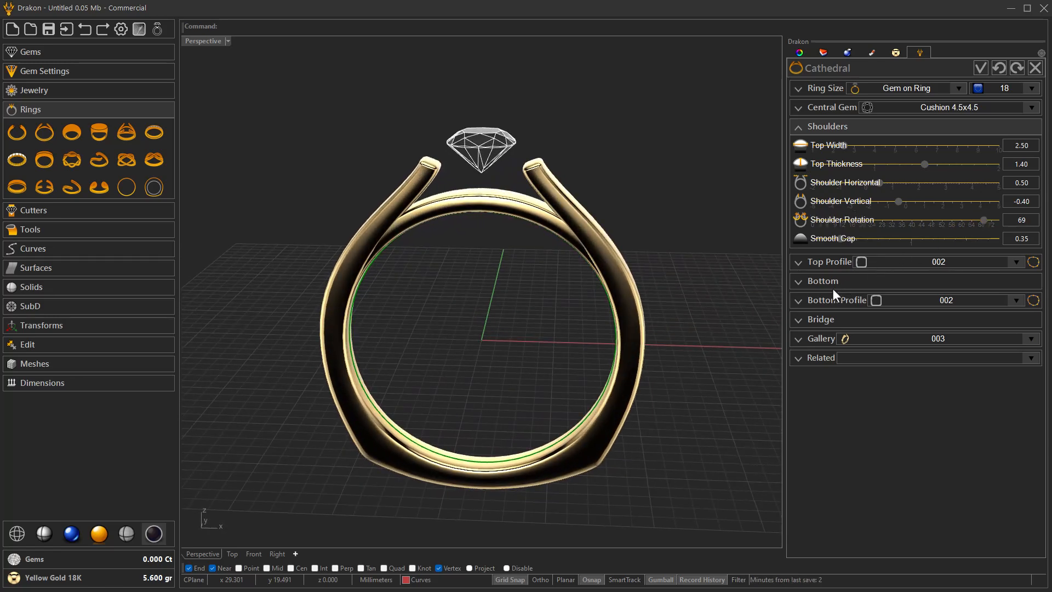
# - Reduce the shank's side thickness to 1.80
pyautogui.click(814, 284)
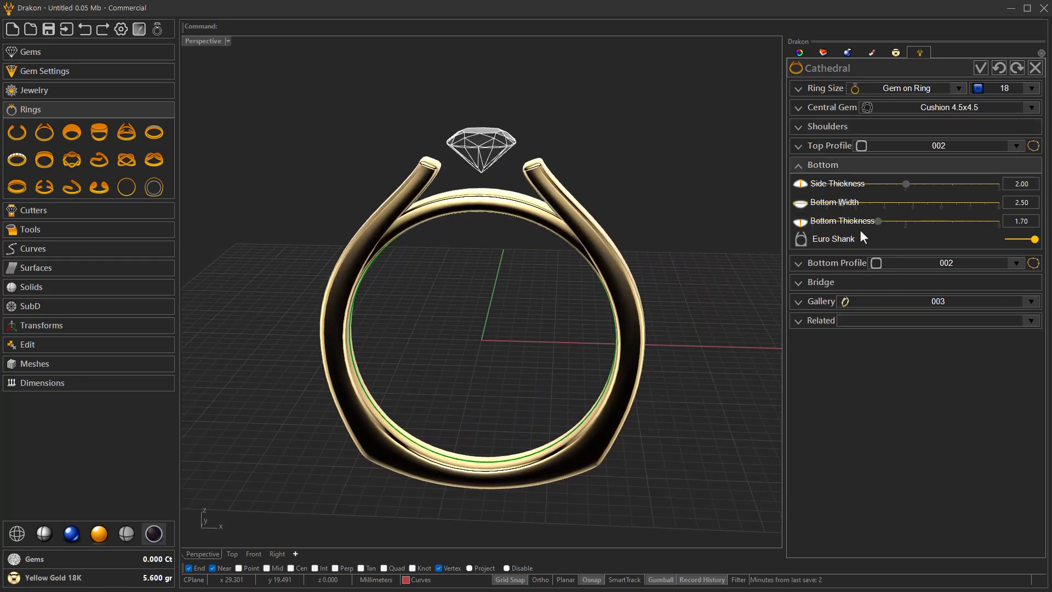
pyautogui.moveTo(905, 185); pyautogui.dragTo(899, 184)
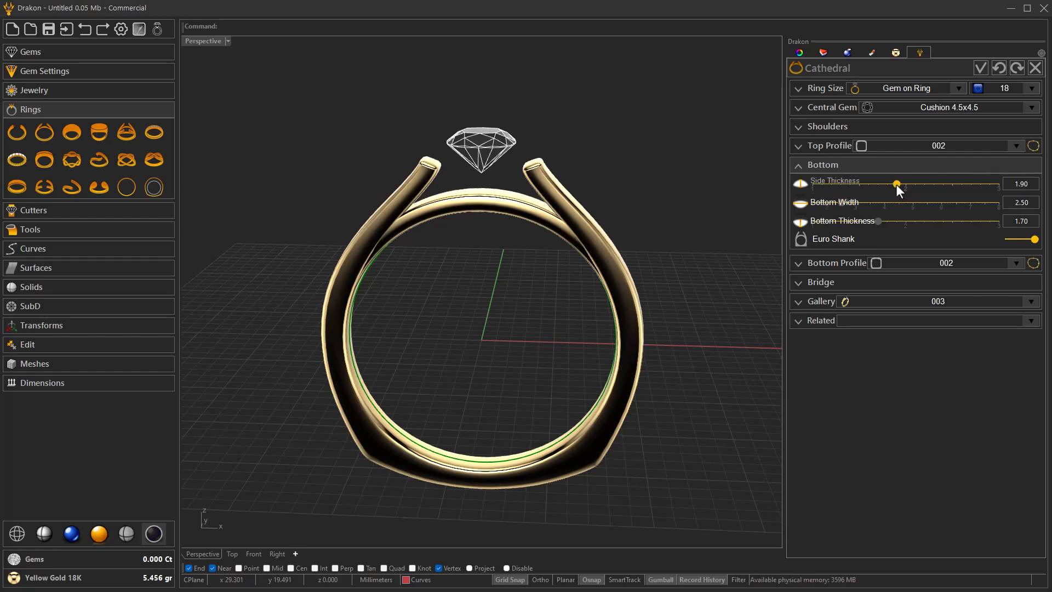
pyautogui.scroll(-1, 896, 185)
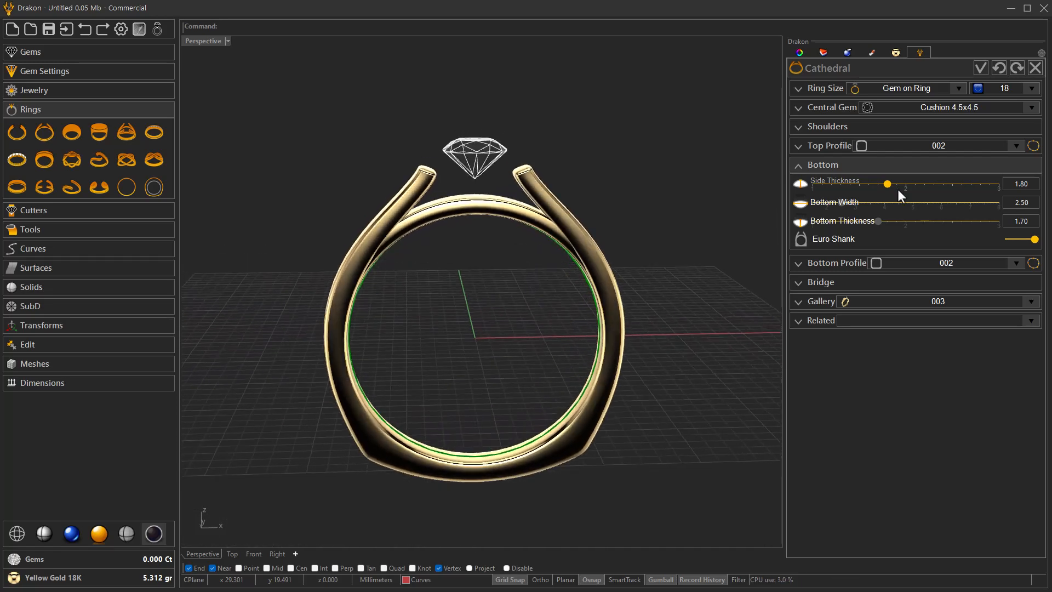
# - Enable the open bridge below the gem with a distance of 3.60 and accept the Cathedral ring
pyautogui.click(834, 281)
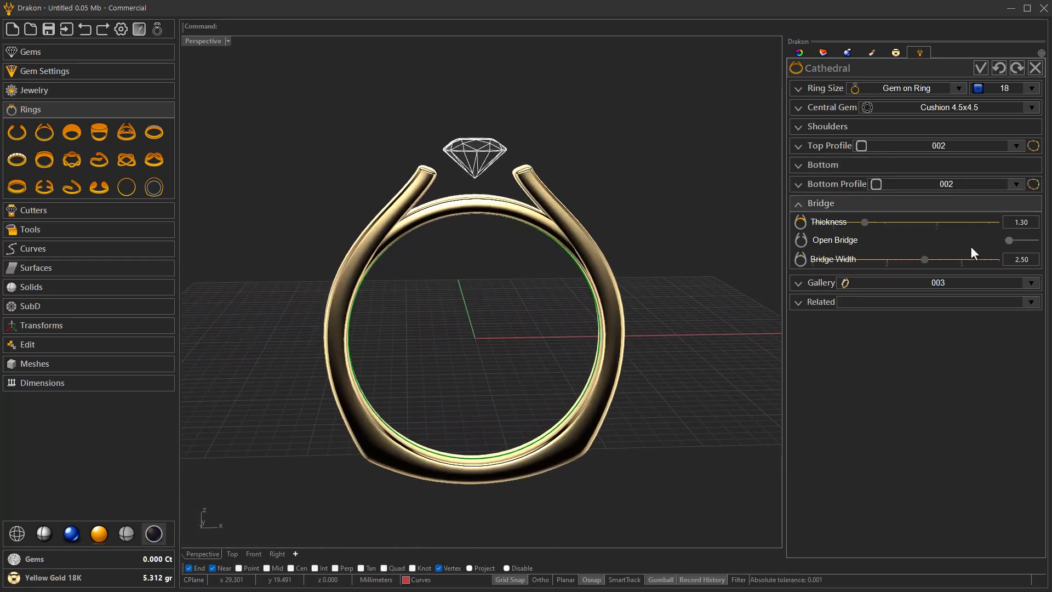
pyautogui.click(1020, 239)
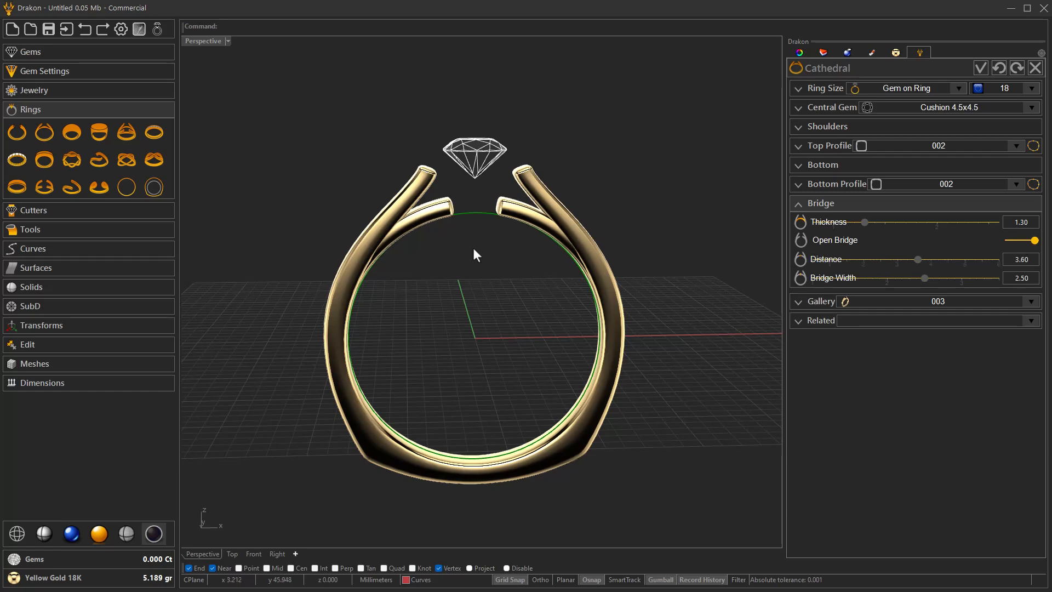
pyautogui.moveTo(471, 211); pyautogui.dragTo(475, 174, button='right')
pyautogui.scroll(1, 476, 174)
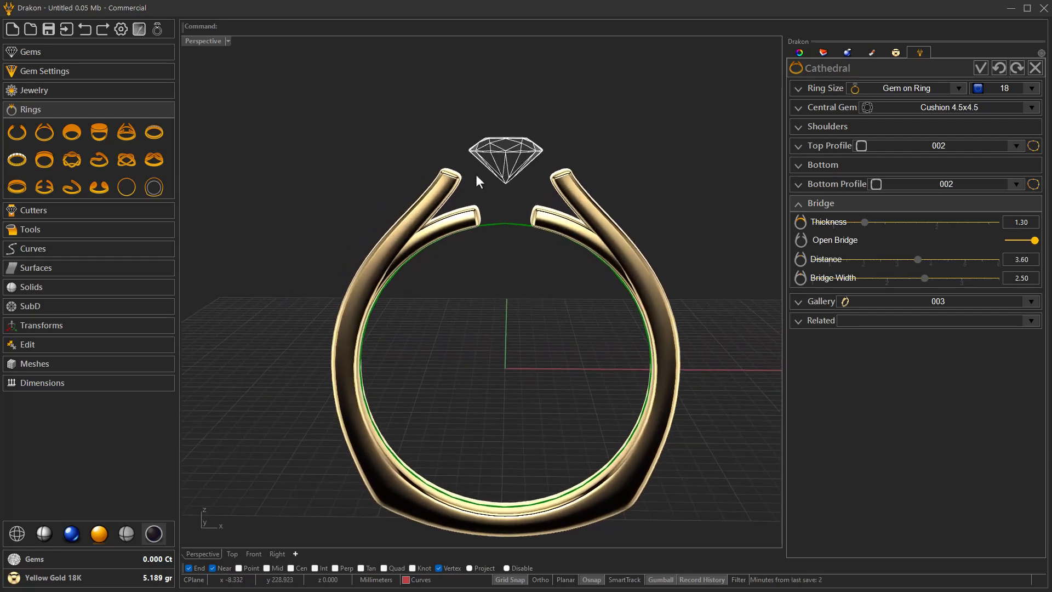
pyautogui.moveTo(503, 220); pyautogui.dragTo(696, 278, button='right')
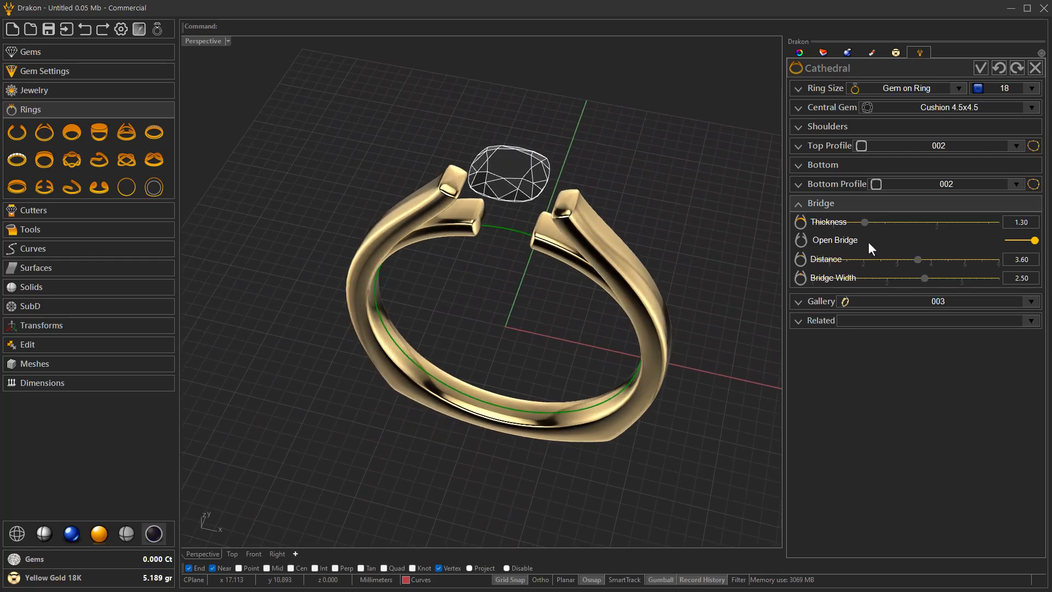
pyautogui.click(905, 260)
pyautogui.moveTo(756, 268); pyautogui.dragTo(718, 275, button='right')
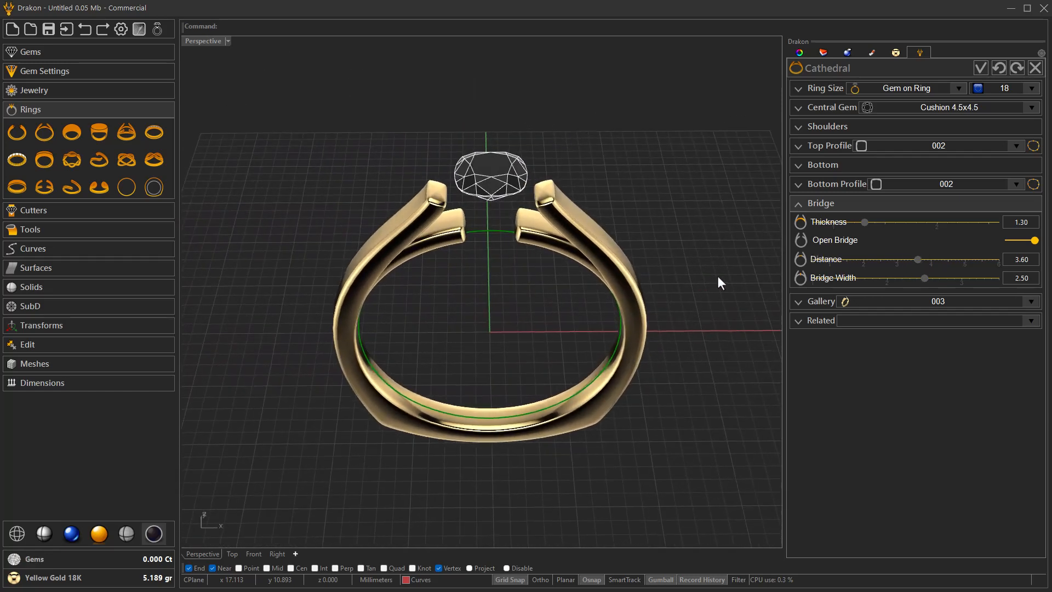
pyautogui.click(980, 68)
pyautogui.moveTo(640, 307); pyautogui.dragTo(625, 300, button='right')
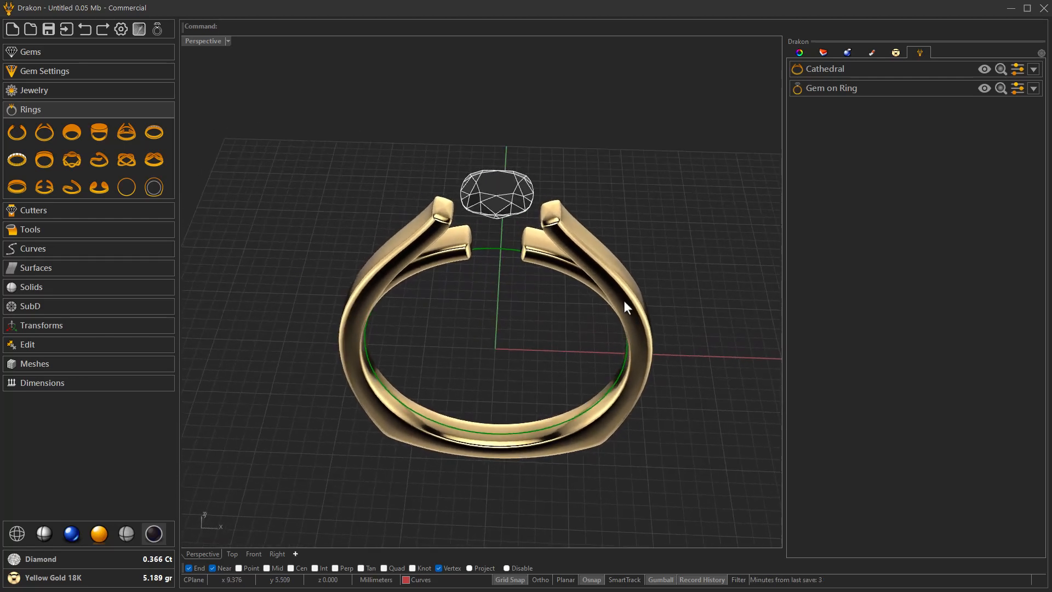
# - Add a Head setting to the 4.5x4.5 cushion-cut centre gem
pyautogui.click(44, 70)
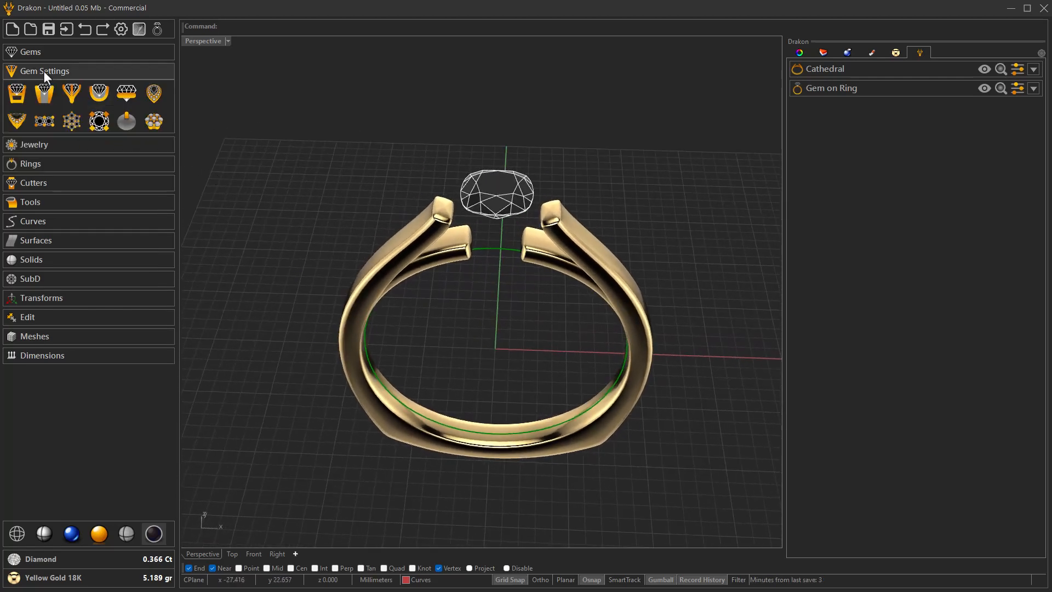
pyautogui.click(18, 93)
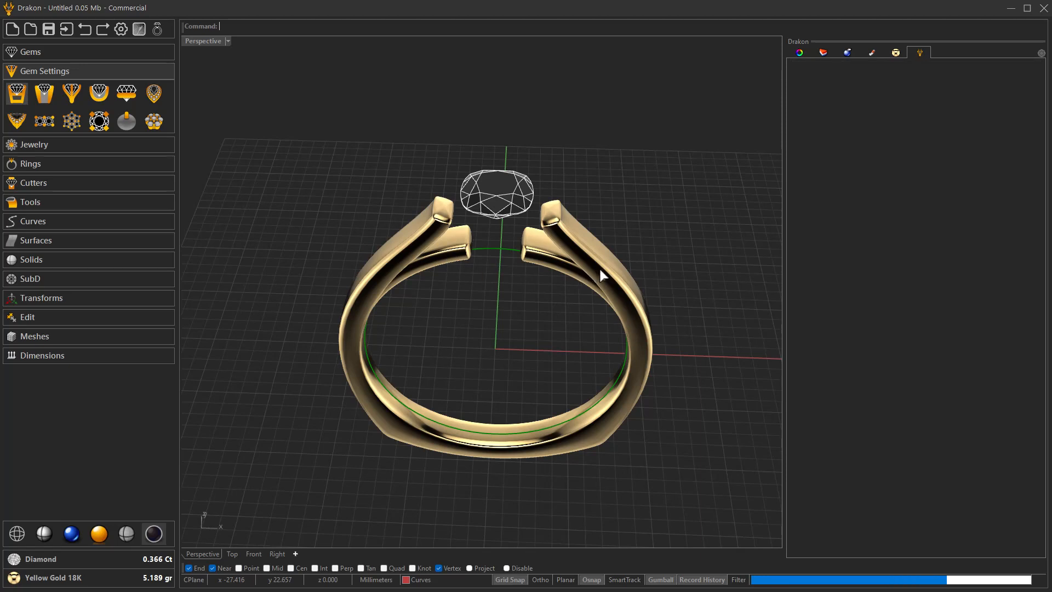
pyautogui.click(826, 113)
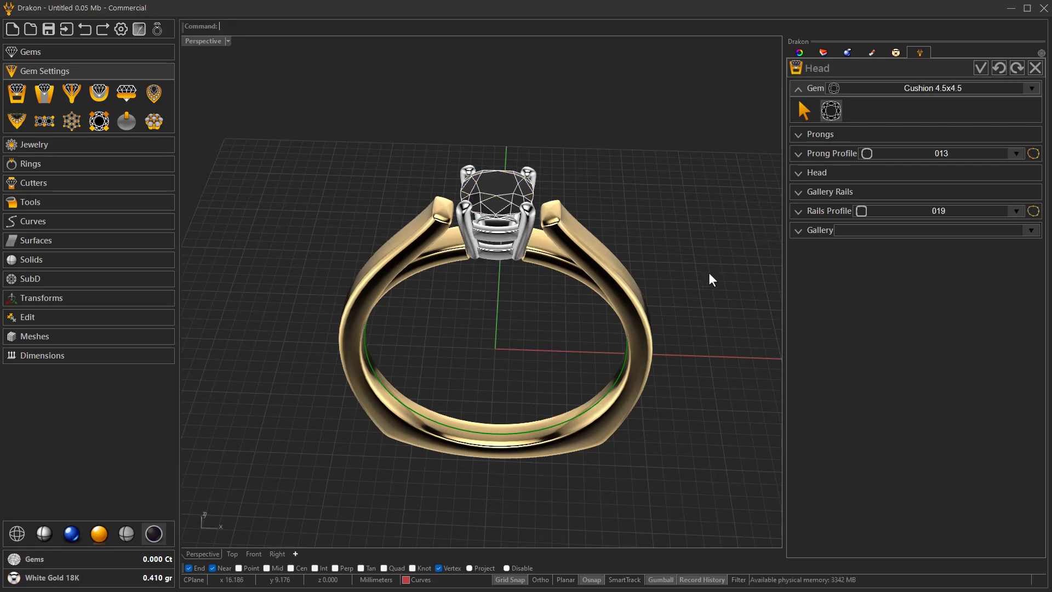
pyautogui.moveTo(643, 292); pyautogui.dragTo(652, 277, button='right')
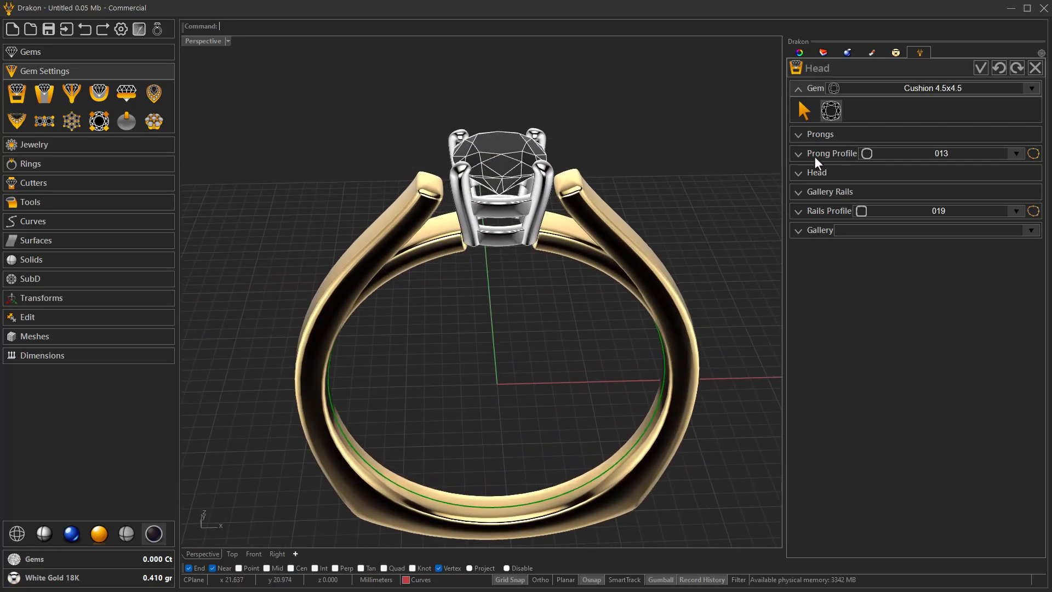
pyautogui.moveTo(734, 204); pyautogui.dragTo(803, 207, button='right')
# - Make the head adapt to the ring, using Gem on Ring as the ring size reference
pyautogui.click(824, 172)
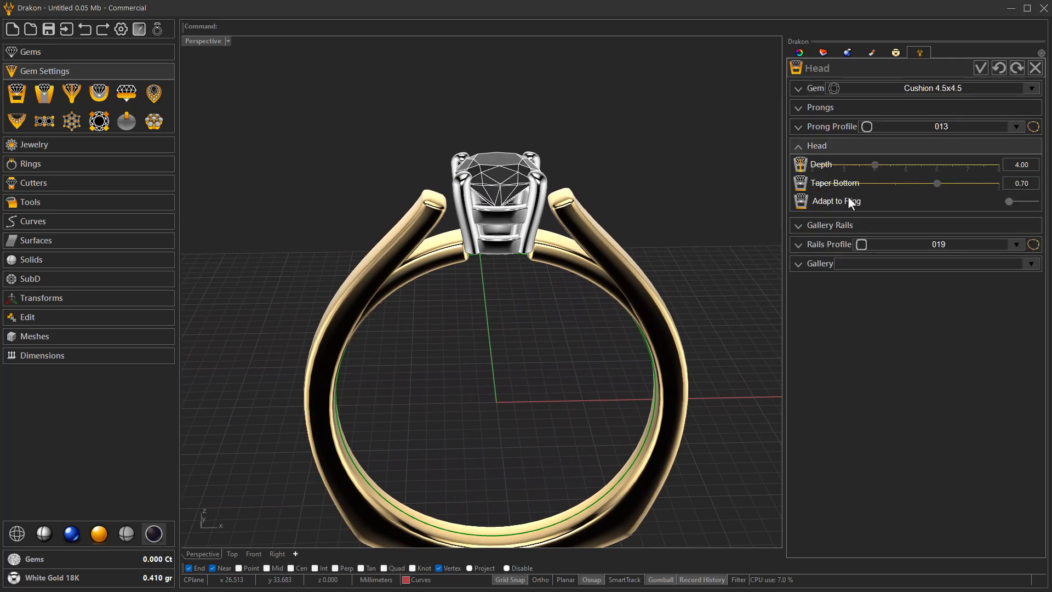
pyautogui.moveTo(696, 292); pyautogui.dragTo(703, 274, button='right')
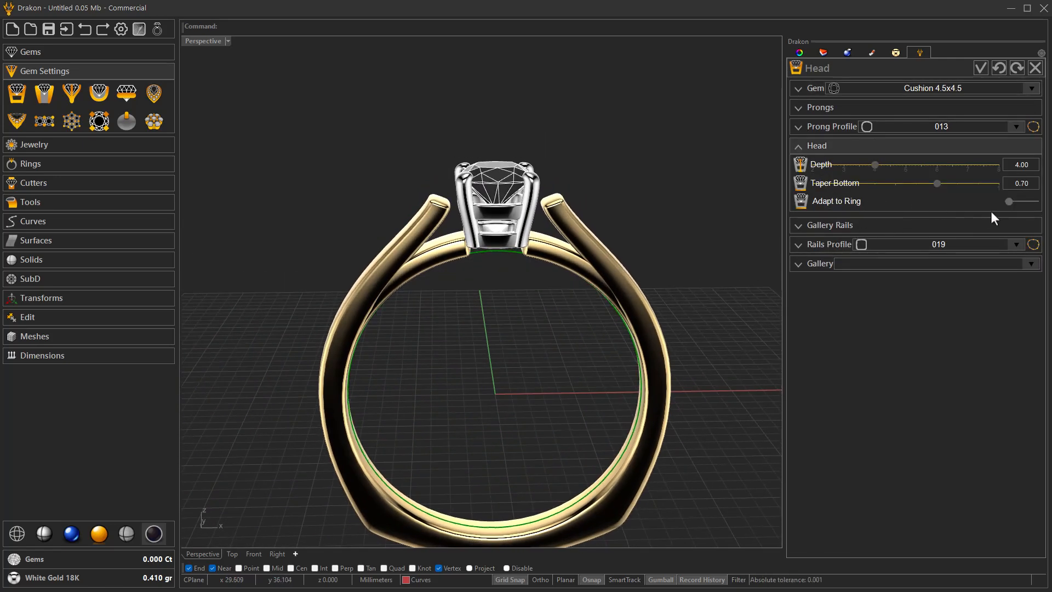
pyautogui.click(1010, 202)
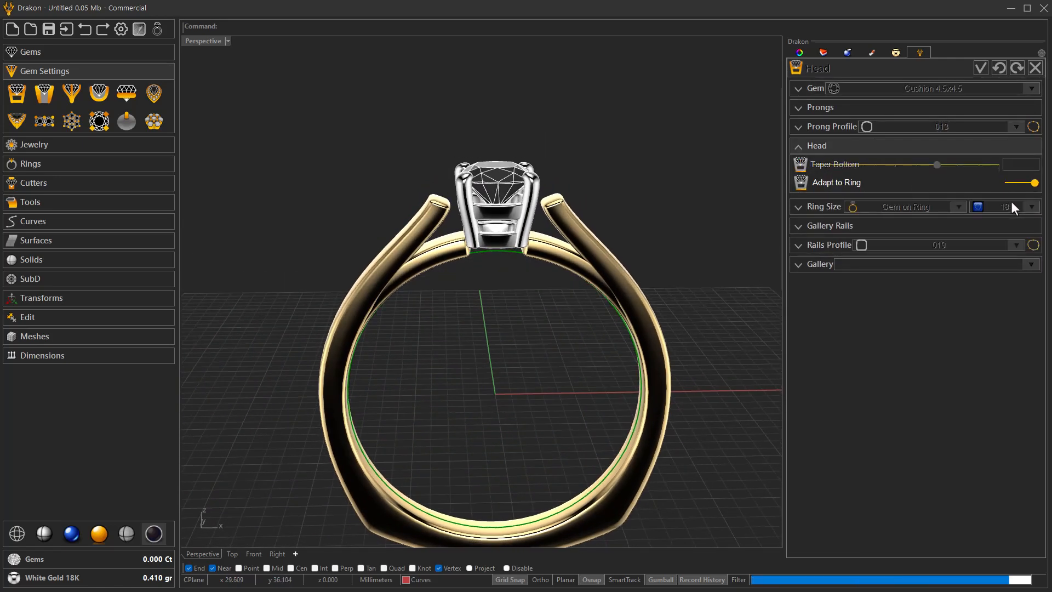
pyautogui.moveTo(515, 278)
pyautogui.mouseDown(button='right')
pyautogui.moveTo(484, 257)
pyautogui.moveTo(526, 256)
pyautogui.moveTo(531, 290)
pyautogui.mouseUp(button='right')
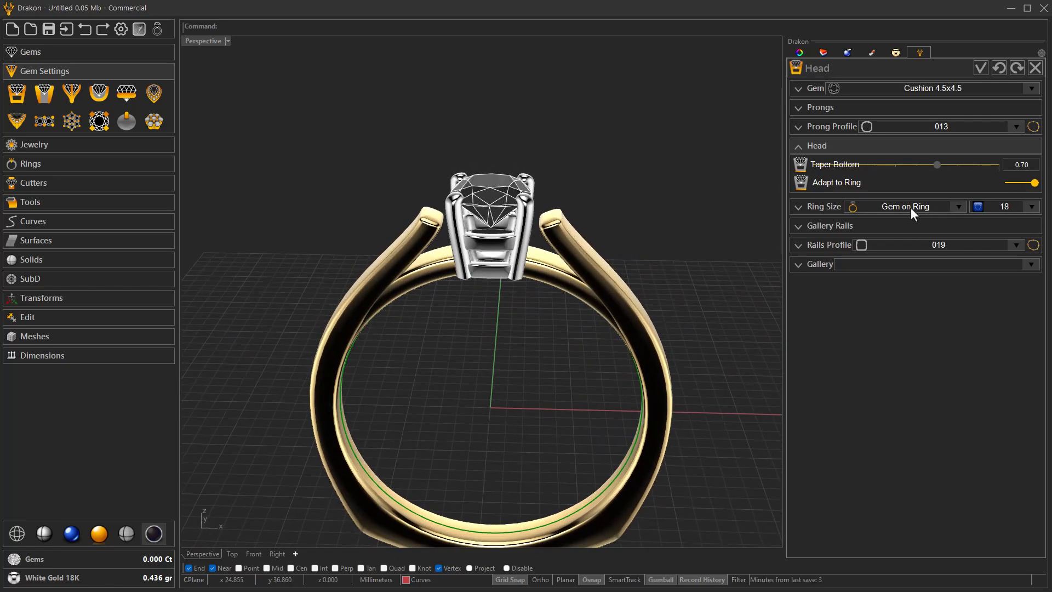
pyautogui.moveTo(655, 289); pyautogui.dragTo(624, 292, button='right')
pyautogui.moveTo(625, 293); pyautogui.dragTo(647, 278, button='right')
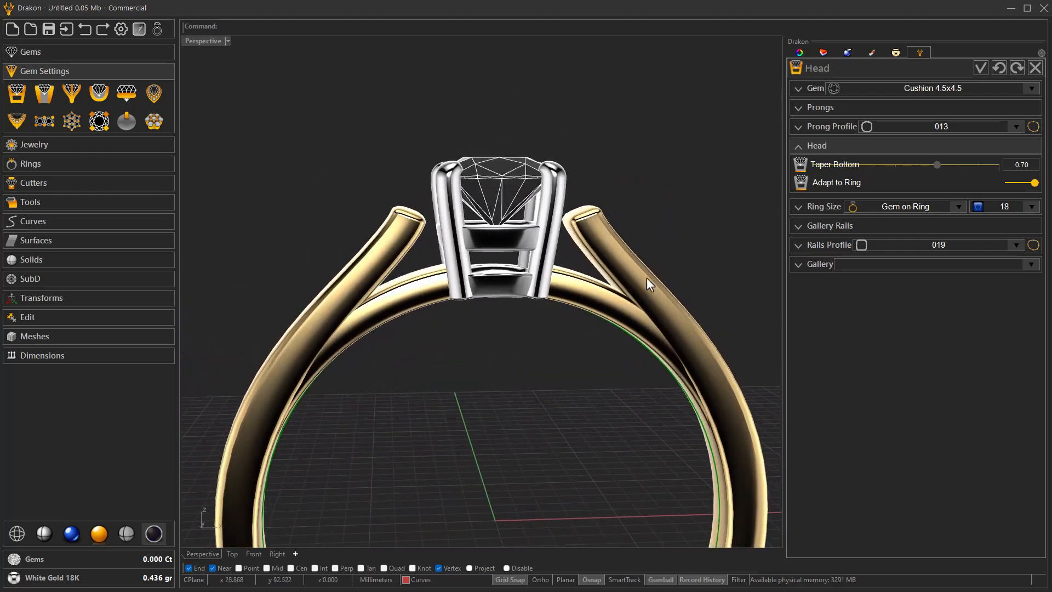
# - Raise the head's top gallery rail to a vertical offset of 0.40
pyautogui.click(824, 225)
pyautogui.moveTo(705, 299); pyautogui.dragTo(706, 299, button='right')
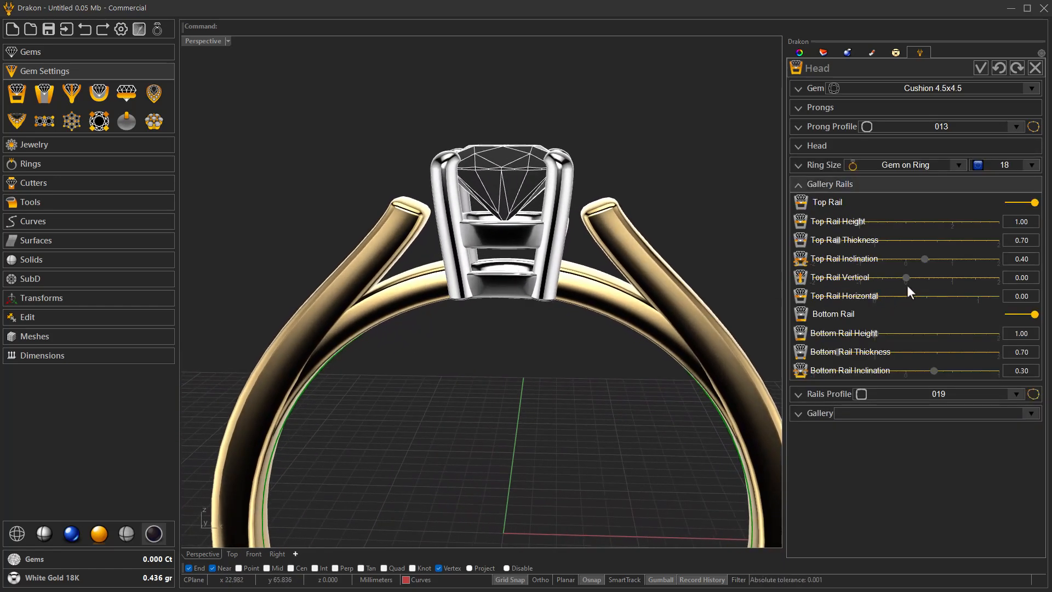
pyautogui.moveTo(906, 278); pyautogui.dragTo(917, 279)
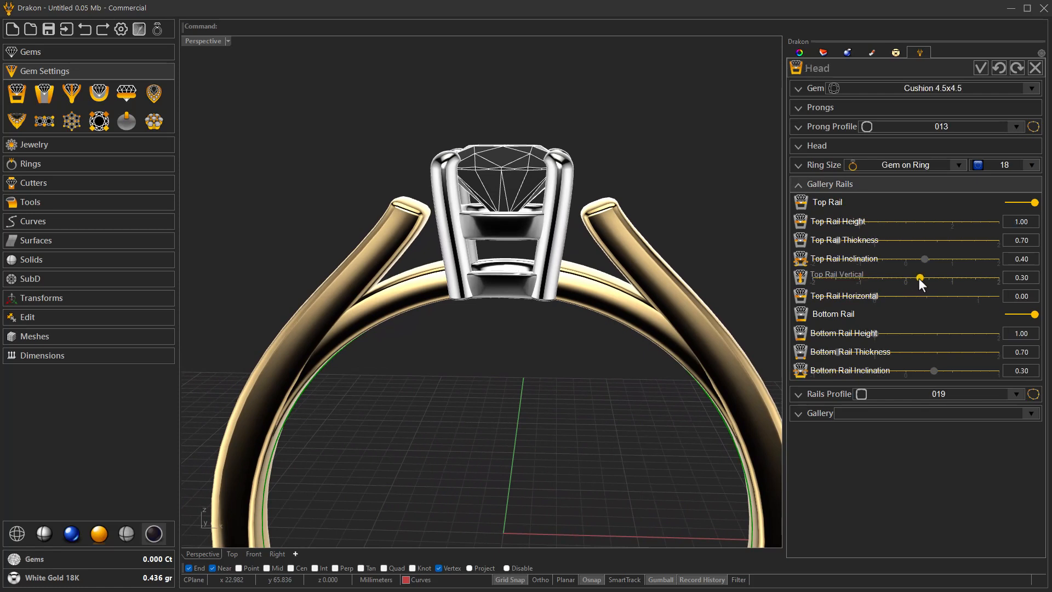
pyautogui.press('Right')
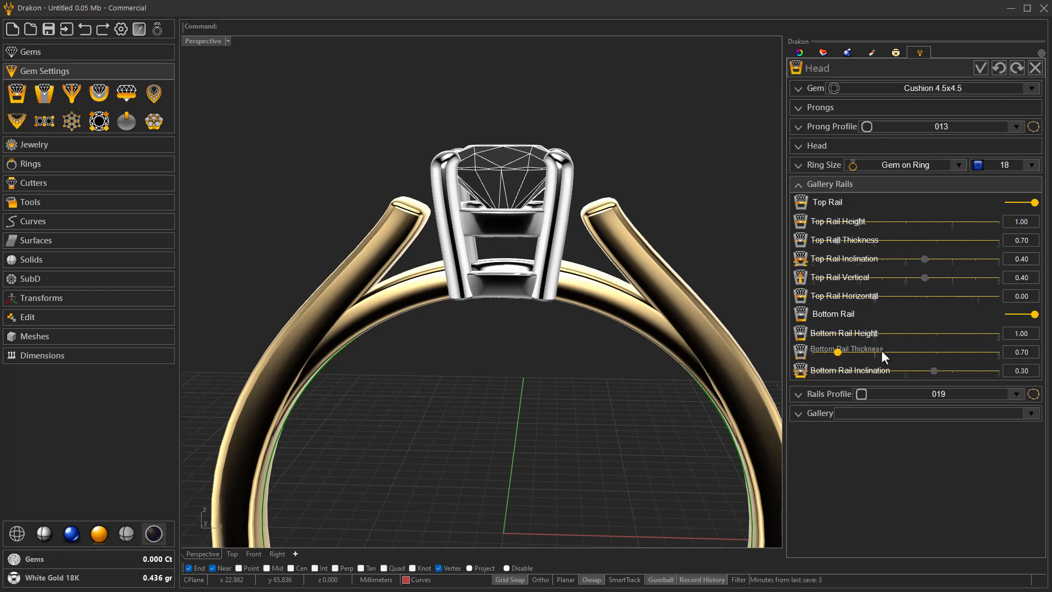
# - Increase the head's bottom gallery rail height to 1.30
pyautogui.click(887, 333)
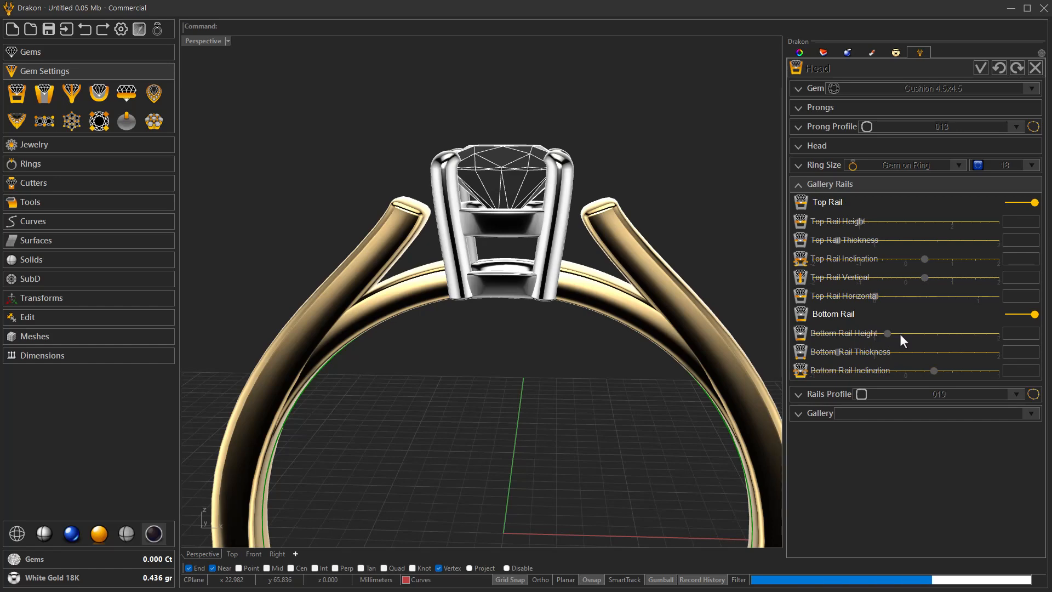
pyautogui.click(910, 333)
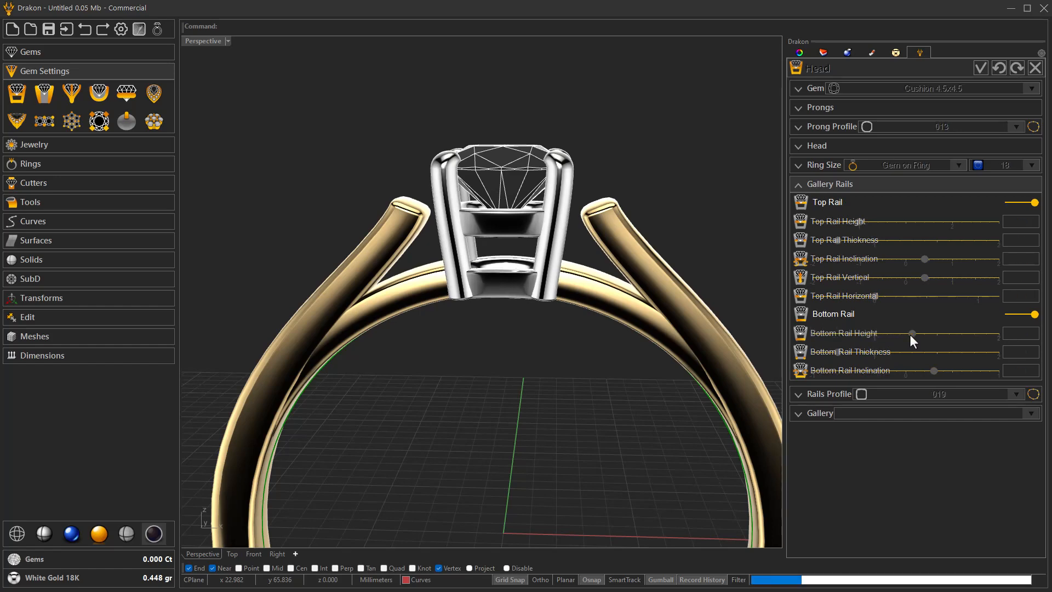
pyautogui.moveTo(738, 373); pyautogui.dragTo(689, 371, button='right')
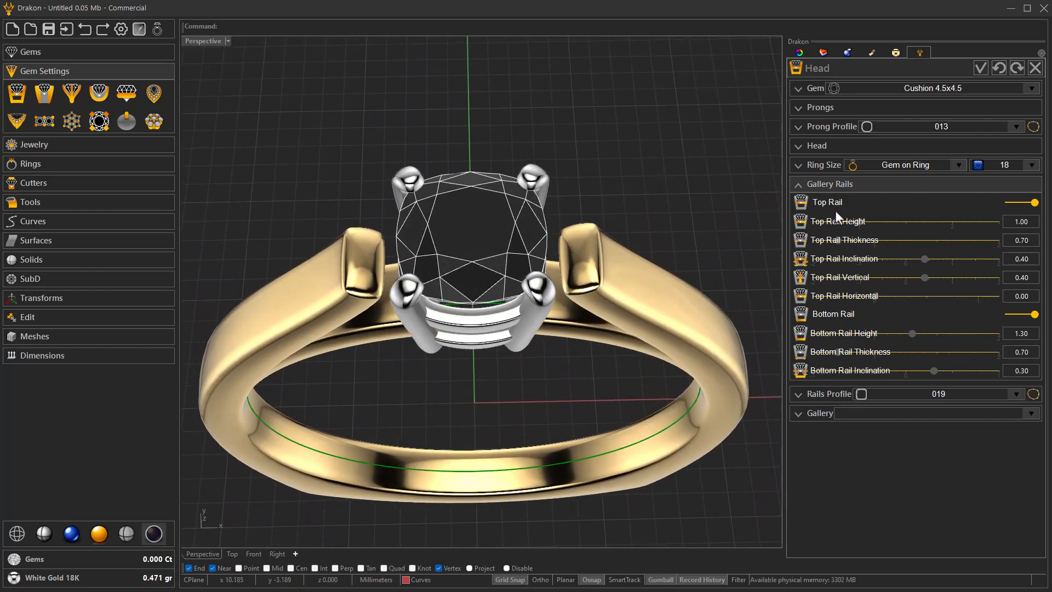
# - Set the sharpness of the prong tops to 0.70 and accept the head
pyautogui.click(825, 110)
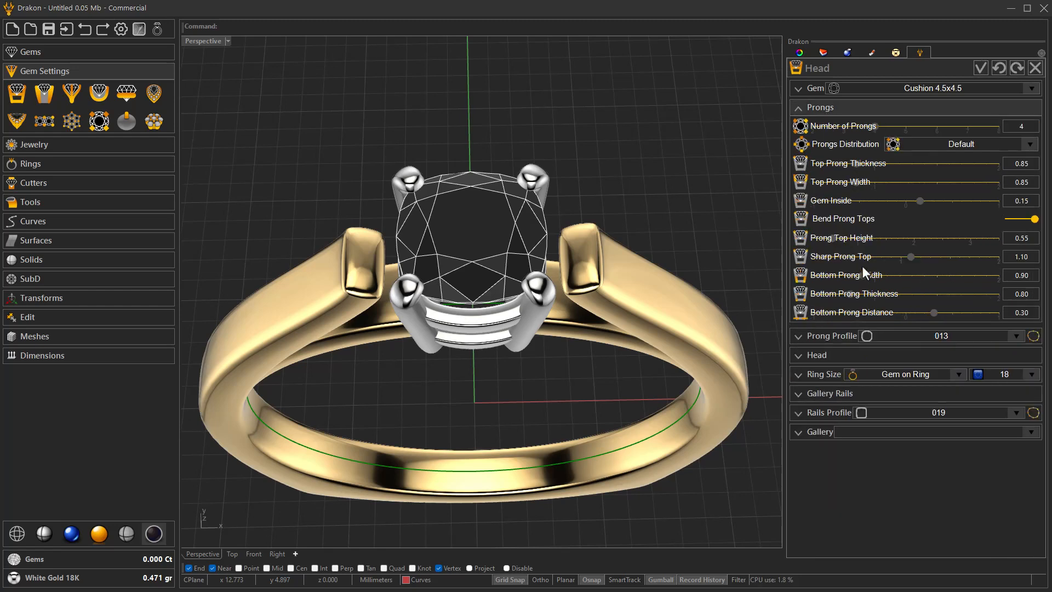
pyautogui.click(868, 258)
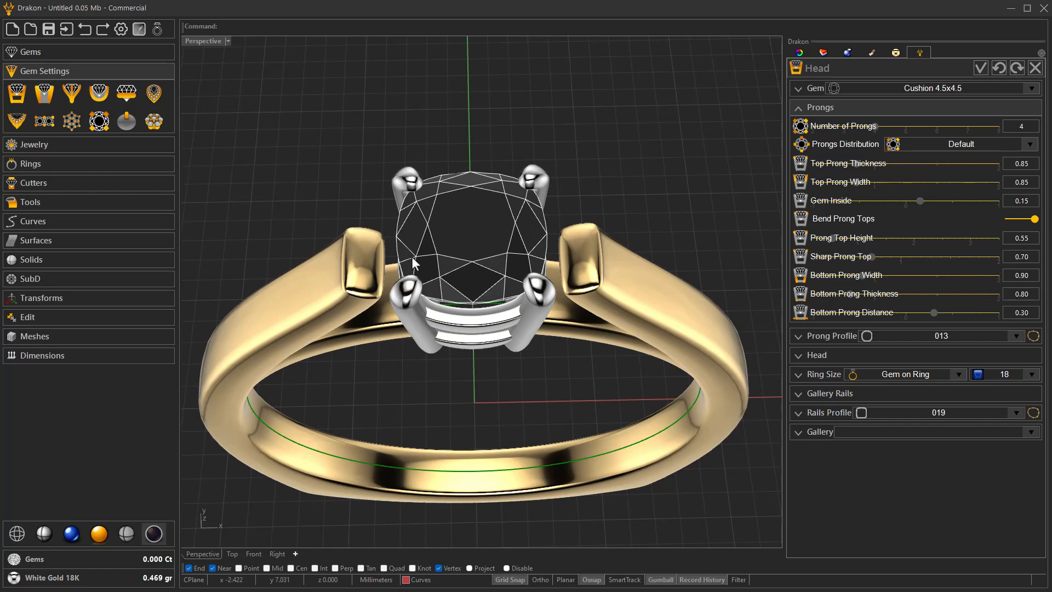
pyautogui.moveTo(440, 291); pyautogui.dragTo(439, 296, button='right')
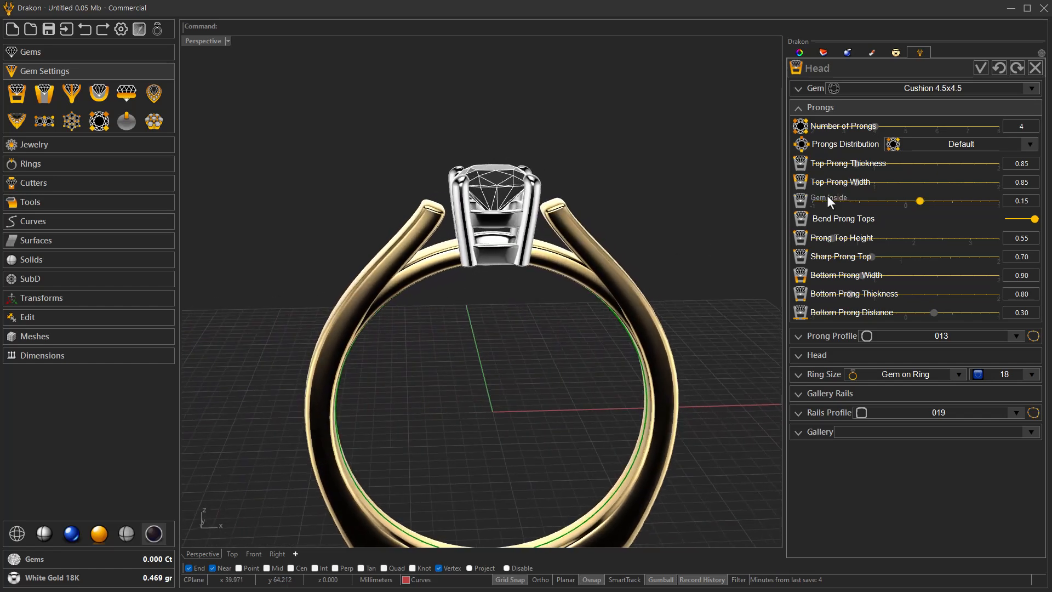
pyautogui.click(980, 68)
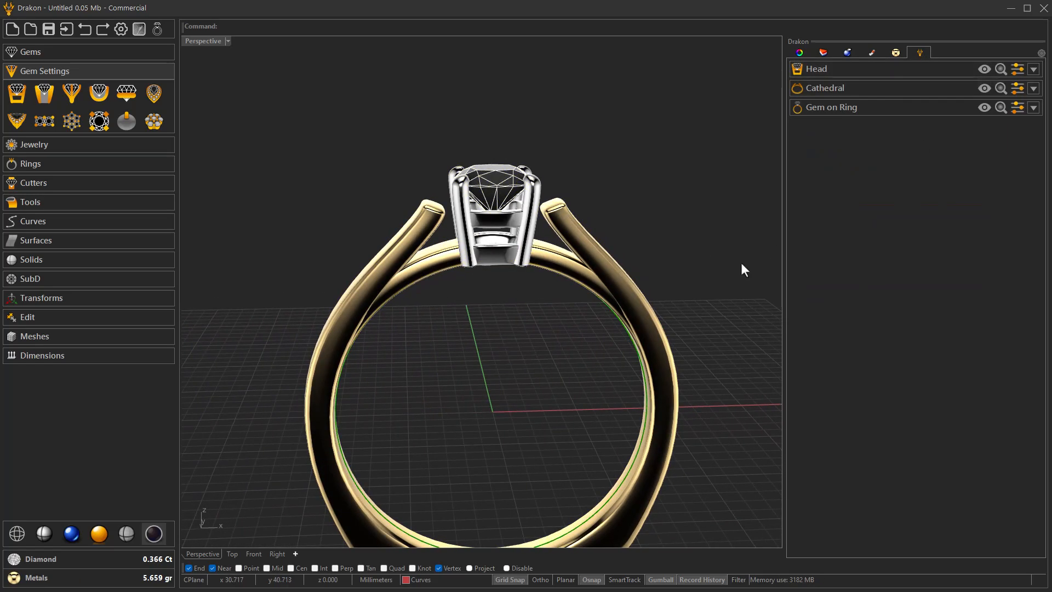
# - Reopen the Cathedral ring for editing and set the shoulders' horizontal offset to -0.50
pyautogui.moveTo(741, 262); pyautogui.dragTo(639, 281, button='right')
pyautogui.click(631, 241)
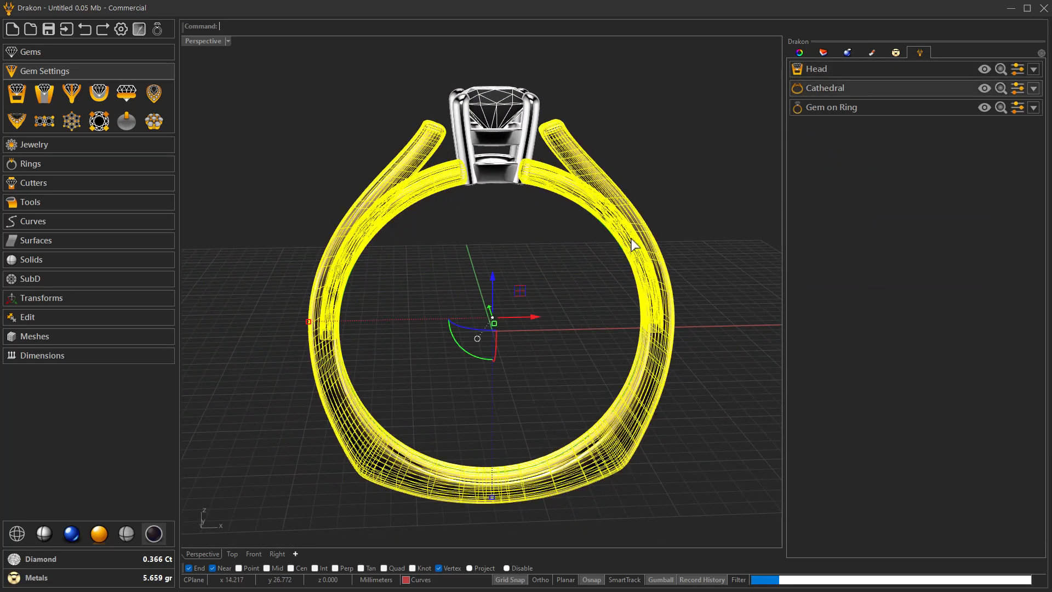
pyautogui.press('Delete')
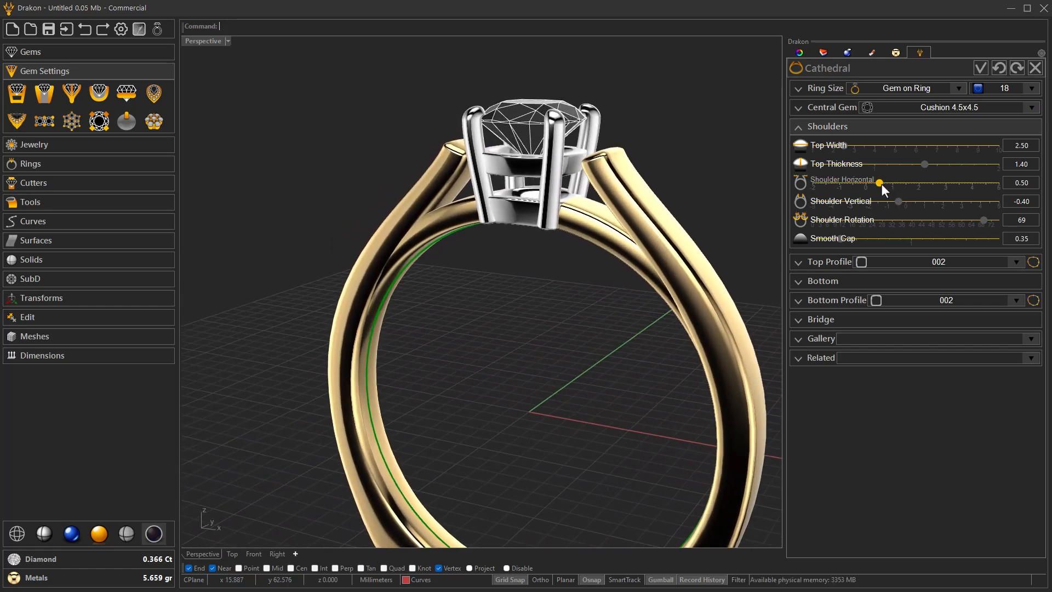
pyautogui.moveTo(871, 182); pyautogui.dragTo(853, 182)
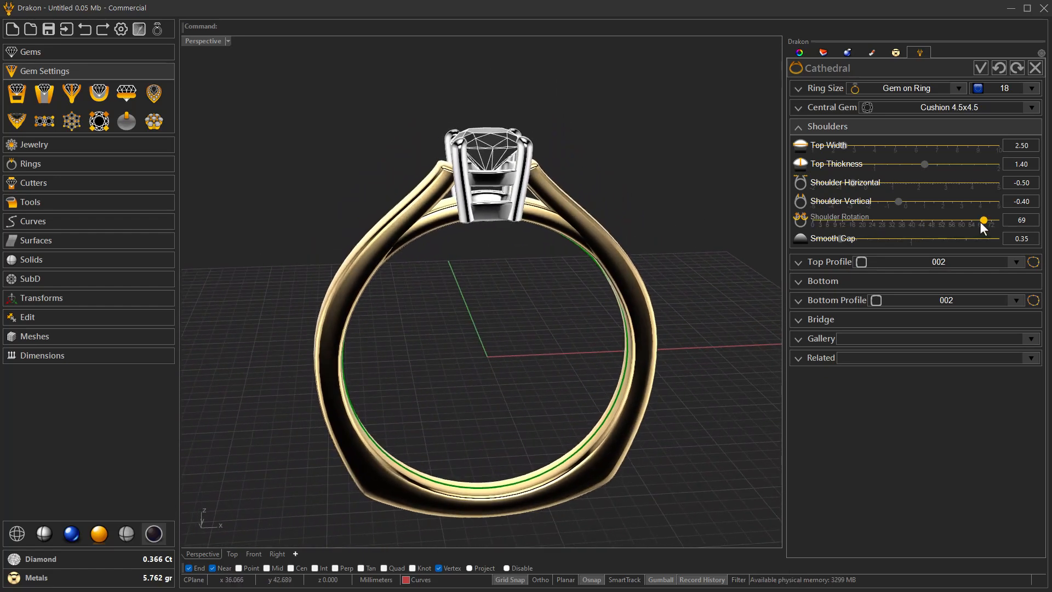
# - Lower the shoulders to a vertical offset of -1.00 and set the shoulder rotation to 54
pyautogui.moveTo(975, 220); pyautogui.dragTo(969, 219)
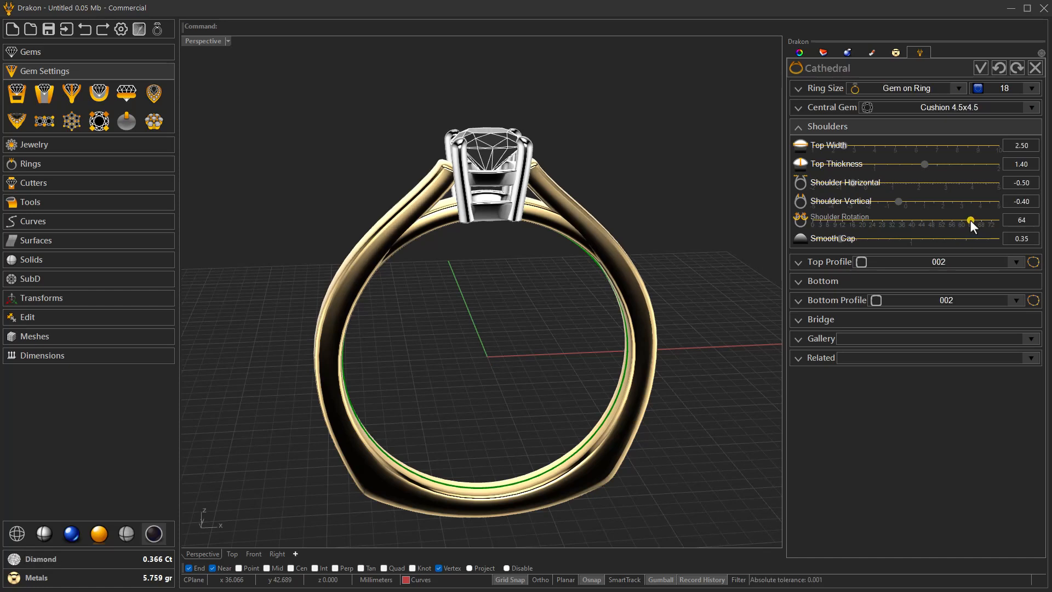
pyautogui.moveTo(889, 201); pyautogui.dragTo(886, 201)
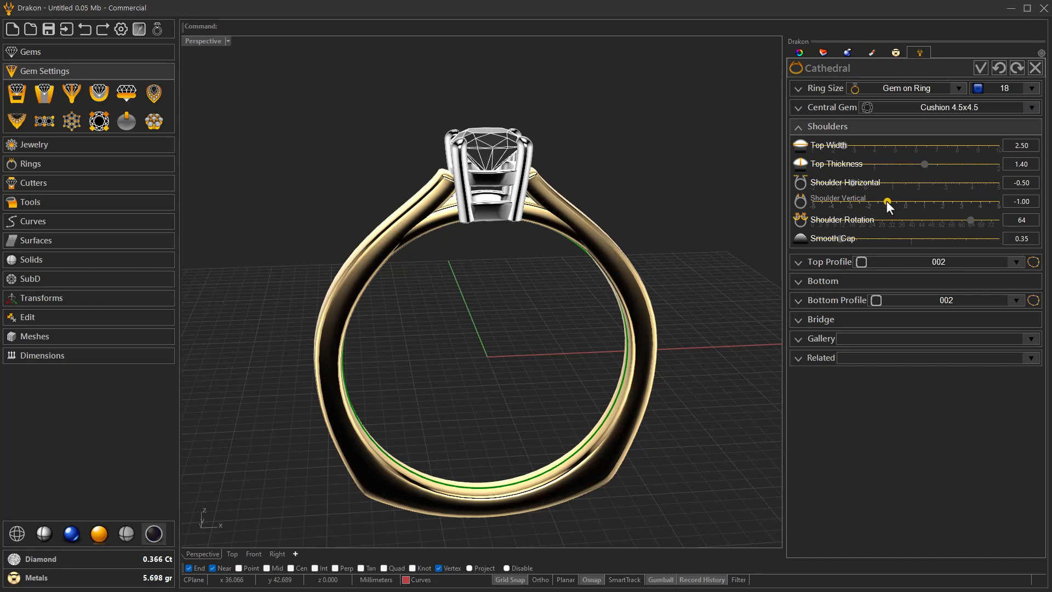
pyautogui.moveTo(935, 218); pyautogui.dragTo(846, 222)
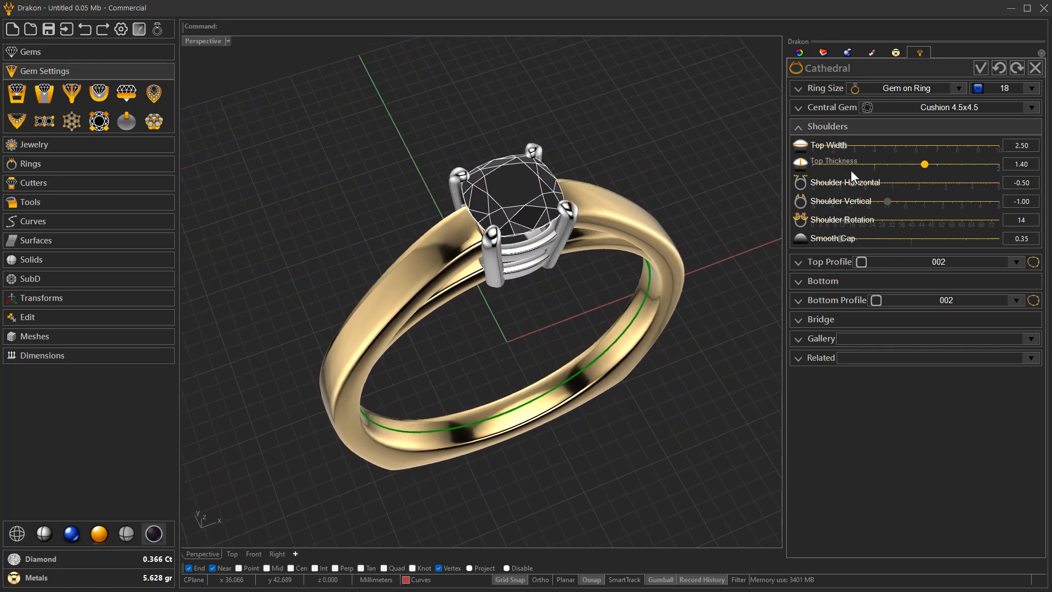
pyautogui.moveTo(863, 219); pyautogui.dragTo(952, 219)
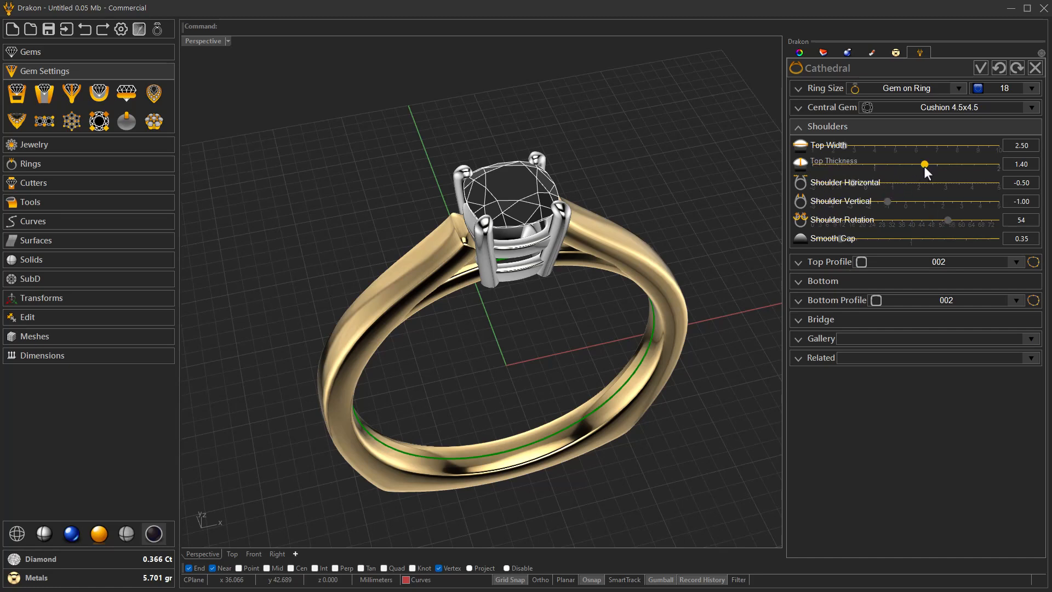
# - Fine-tune the Cathedral shoulders to a horizontal offset of -0.60 and a vertical offset of -0.70
pyautogui.moveTo(859, 183); pyautogui.dragTo(848, 183)
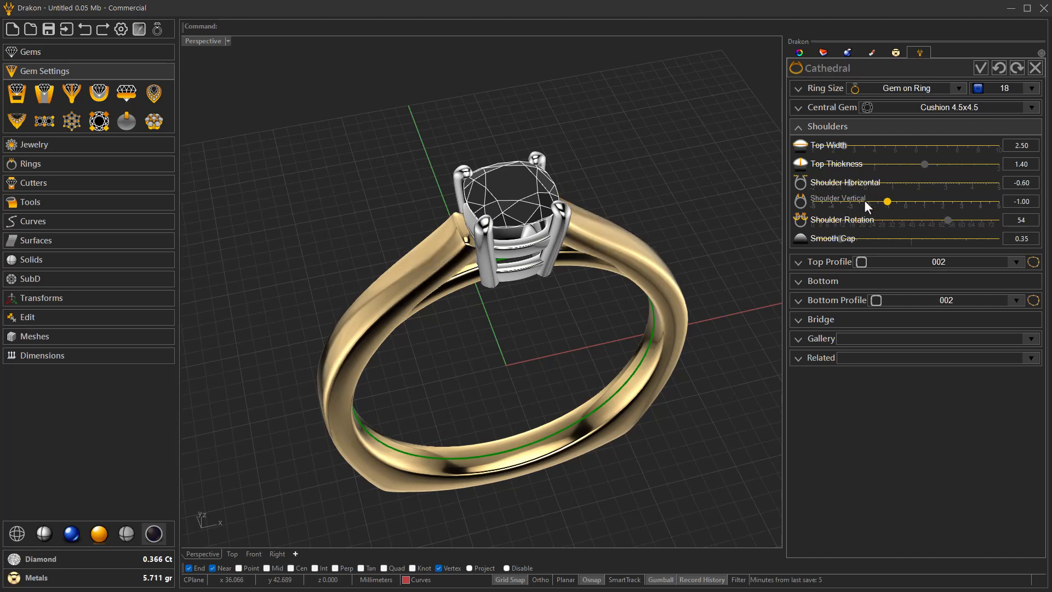
pyautogui.scroll(1, 869, 201)
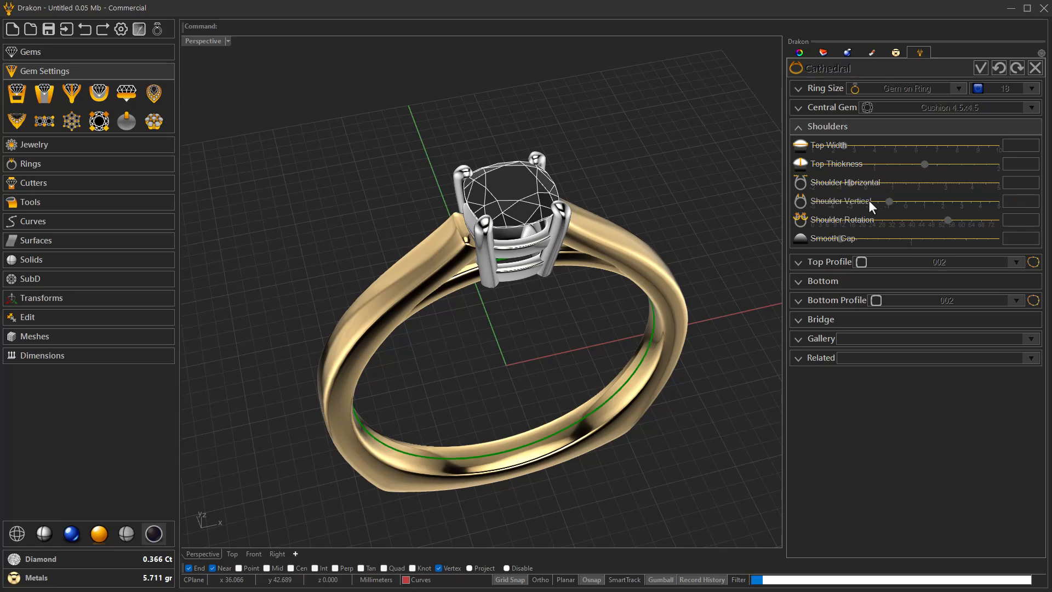
pyautogui.scroll(1, 869, 201)
pyautogui.scroll(1, 869, 201)
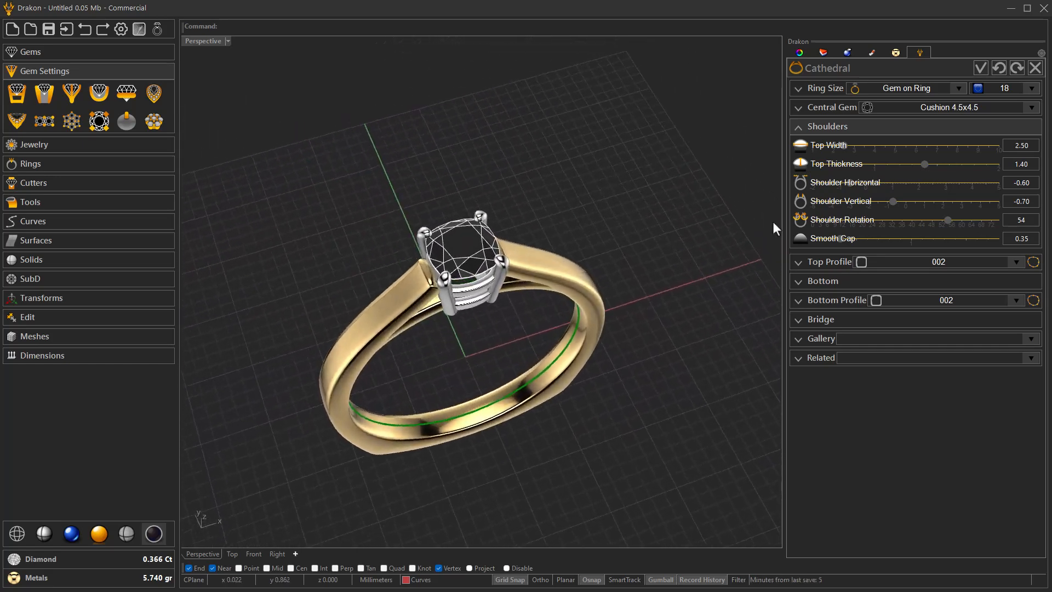
# - Add a row of brilliant-cut gems along the Cathedral shank with the related Gems on Curve command
pyautogui.click(813, 358)
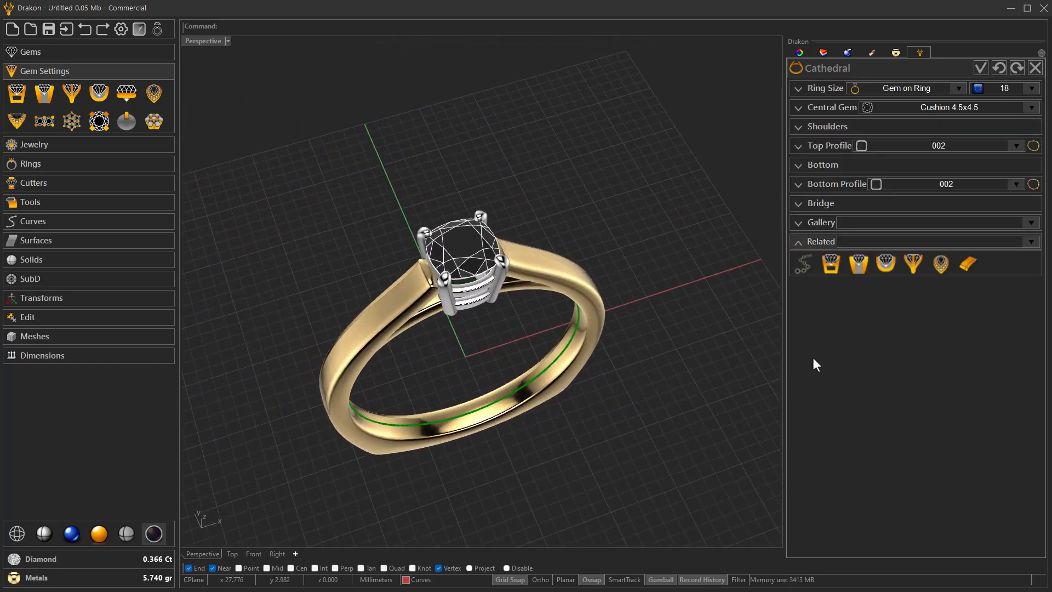
pyautogui.click(803, 265)
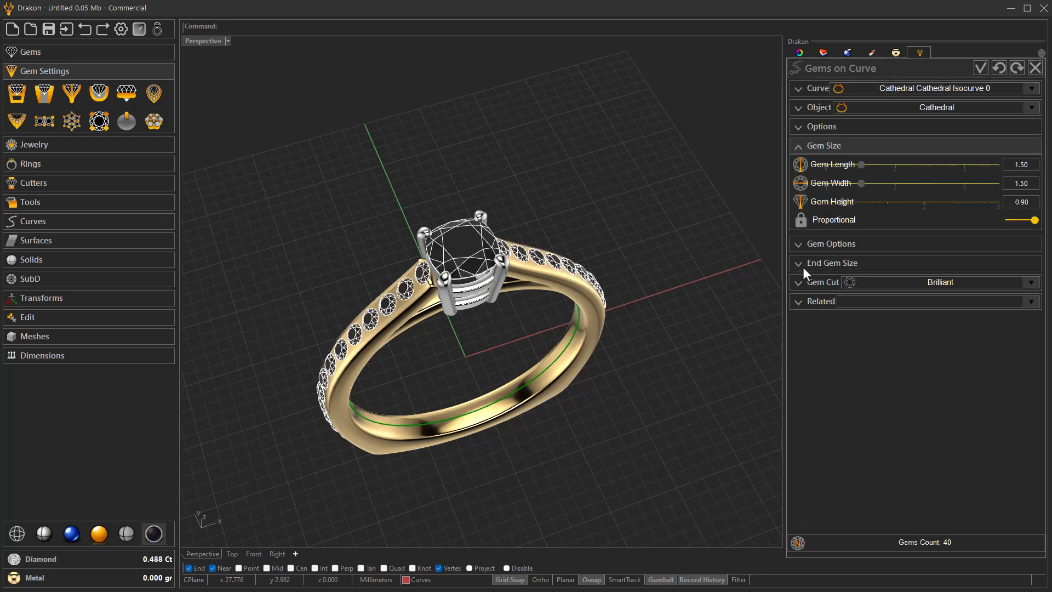
pyautogui.moveTo(756, 285); pyautogui.dragTo(463, 267, button='right')
# - Move the gem row's start point along the curve to 0.021, with both sides linked
pyautogui.click(821, 243)
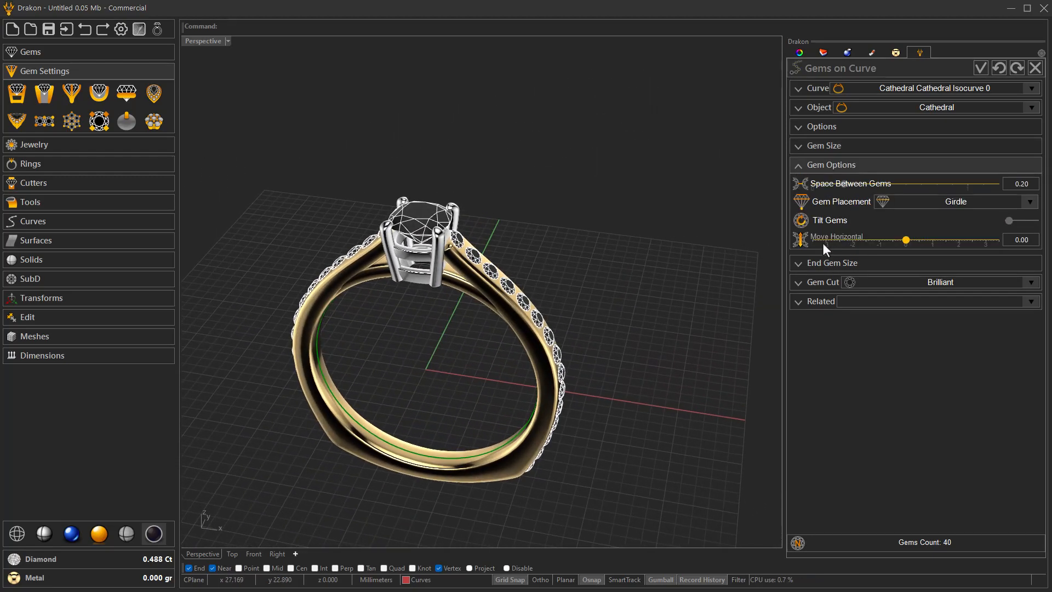
pyautogui.click(820, 128)
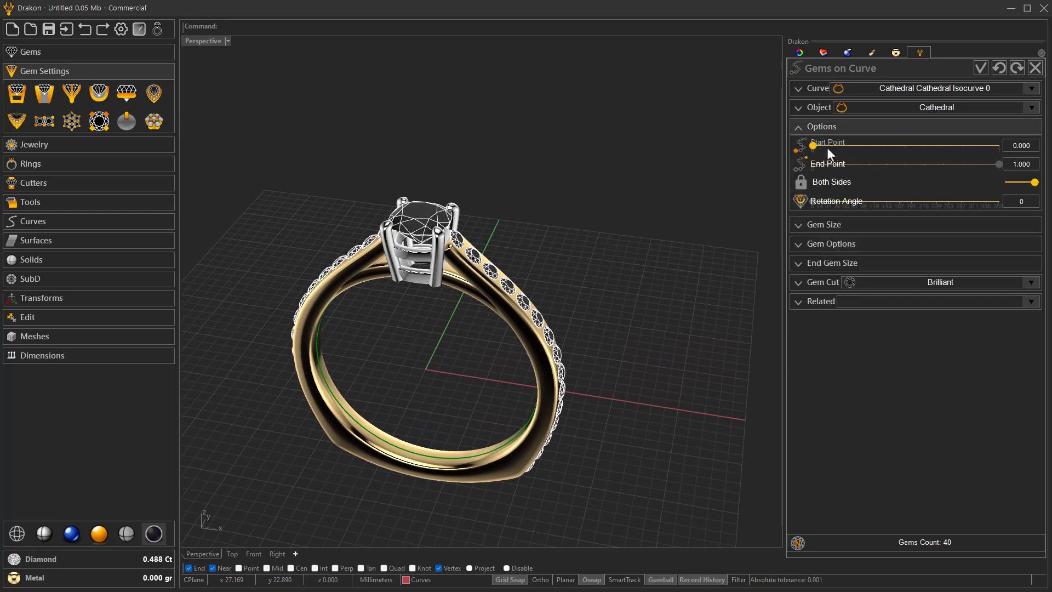
pyautogui.click(818, 146)
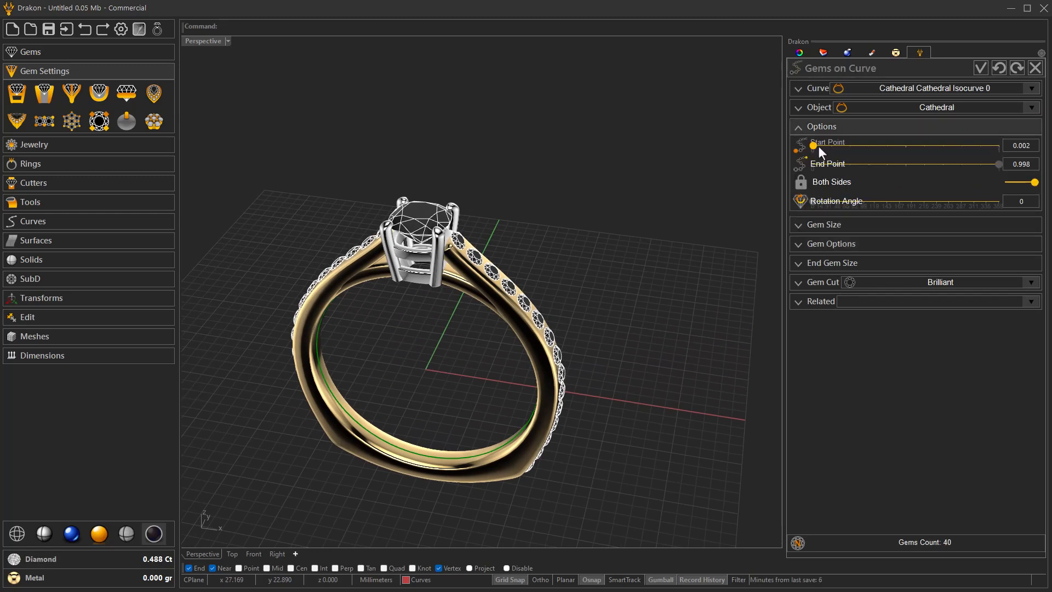
pyautogui.moveTo(814, 144); pyautogui.dragTo(816, 144)
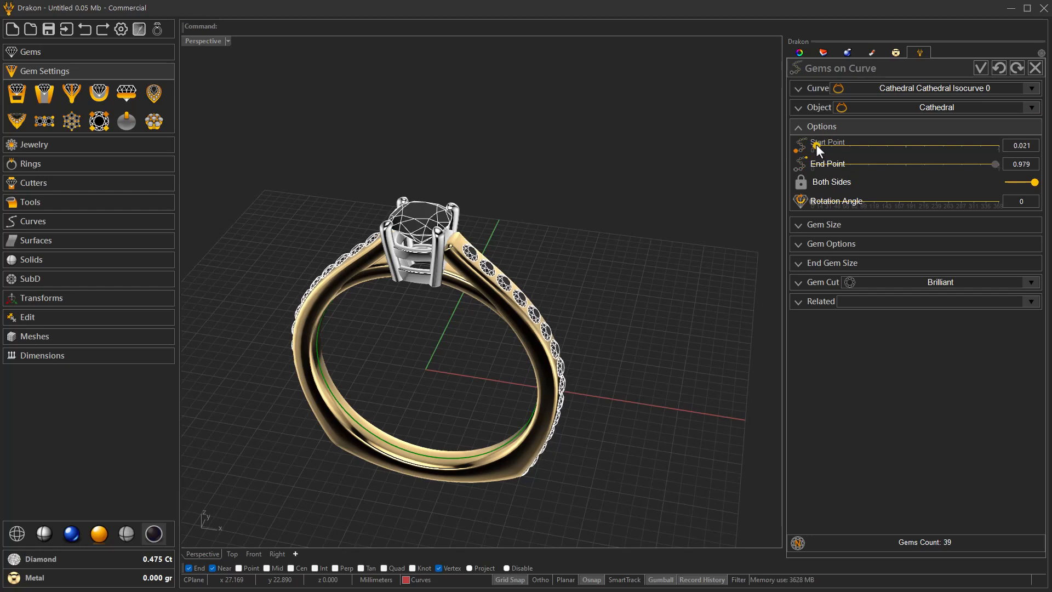
# - Set the gem row's start point to 0.020, unlink both sides, and bring the end point to 0.342
pyautogui.scroll(-1, 817, 144)
pyautogui.click(1014, 183)
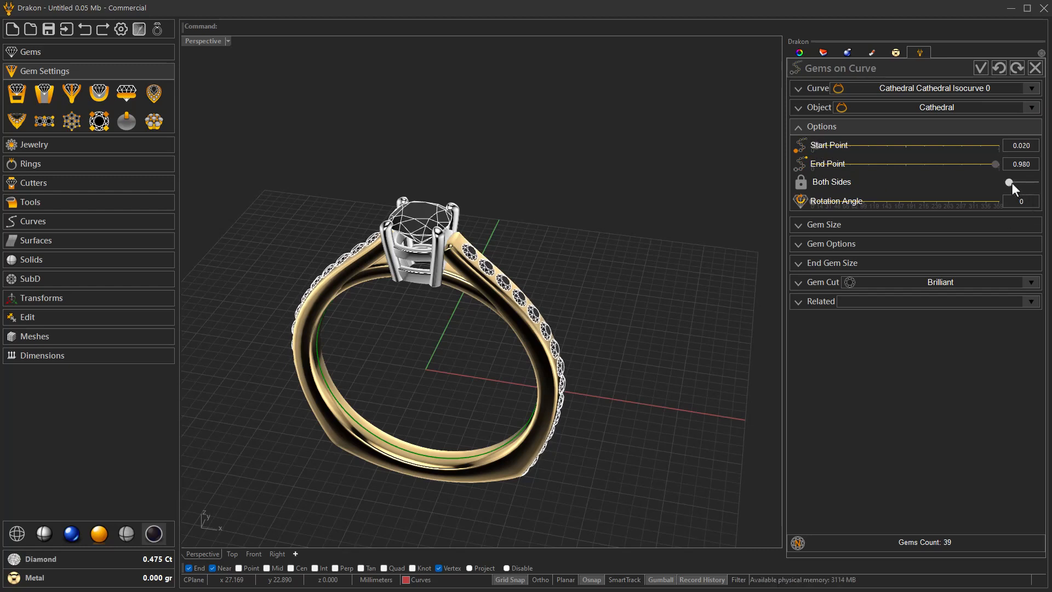
pyautogui.moveTo(976, 164); pyautogui.dragTo(879, 166)
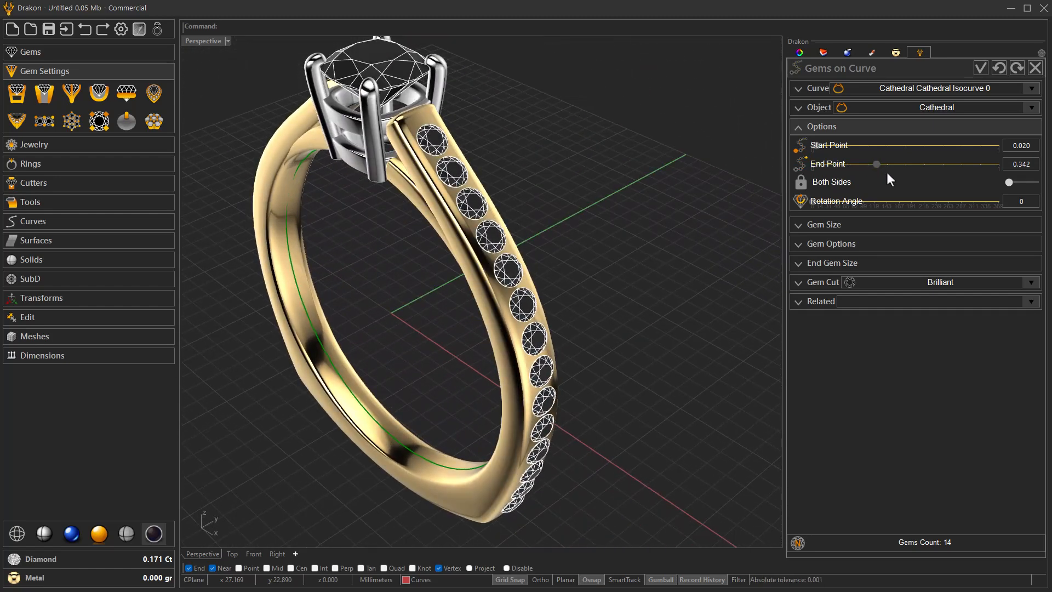
# - Change the placement of the row's gems to Table so they sit lower in the shank
pyautogui.click(841, 225)
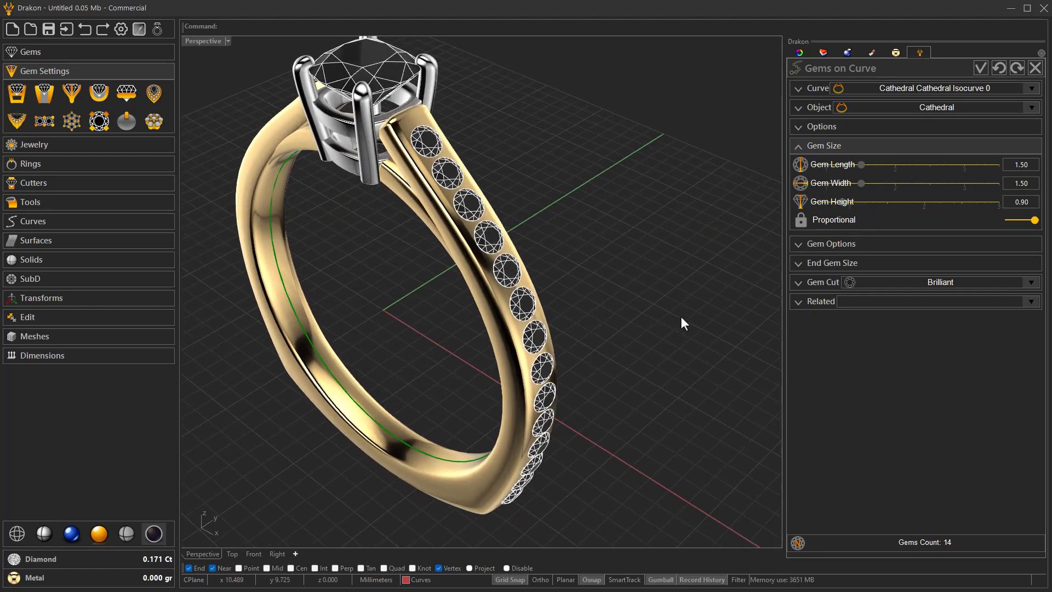
pyautogui.click(857, 243)
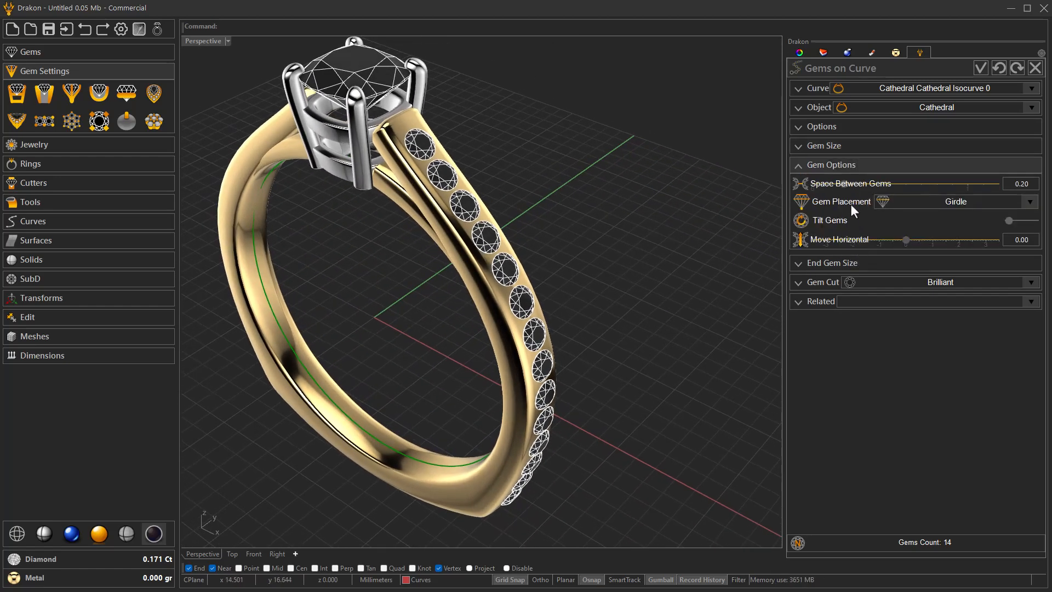
pyautogui.click(902, 201)
pyautogui.click(913, 238)
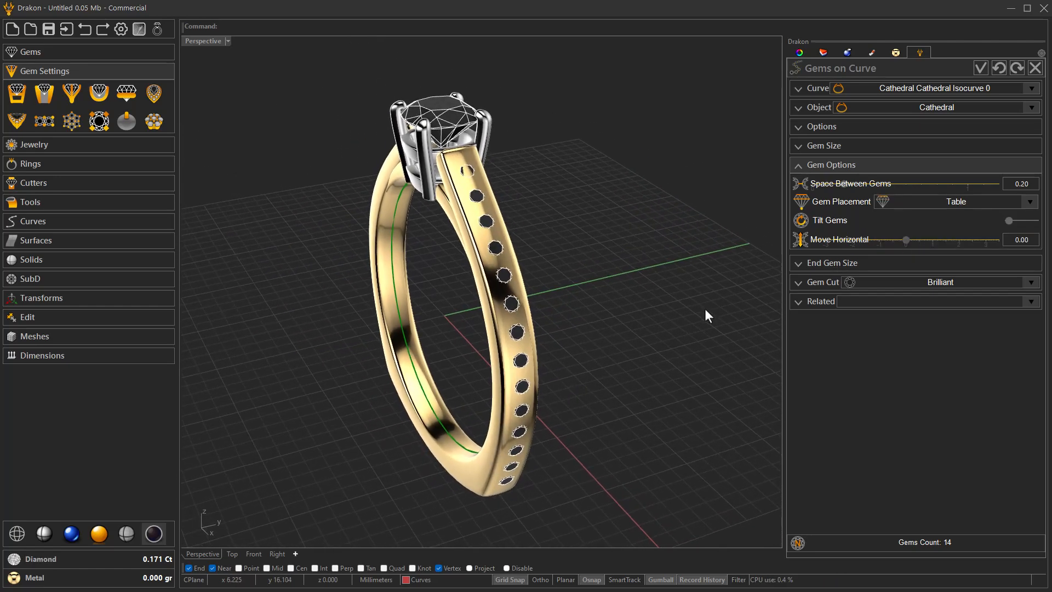
# - Add the related Channel Cutter to the gem row, with height taken from the gems and a lateral distance of 0.05
pyautogui.click(804, 303)
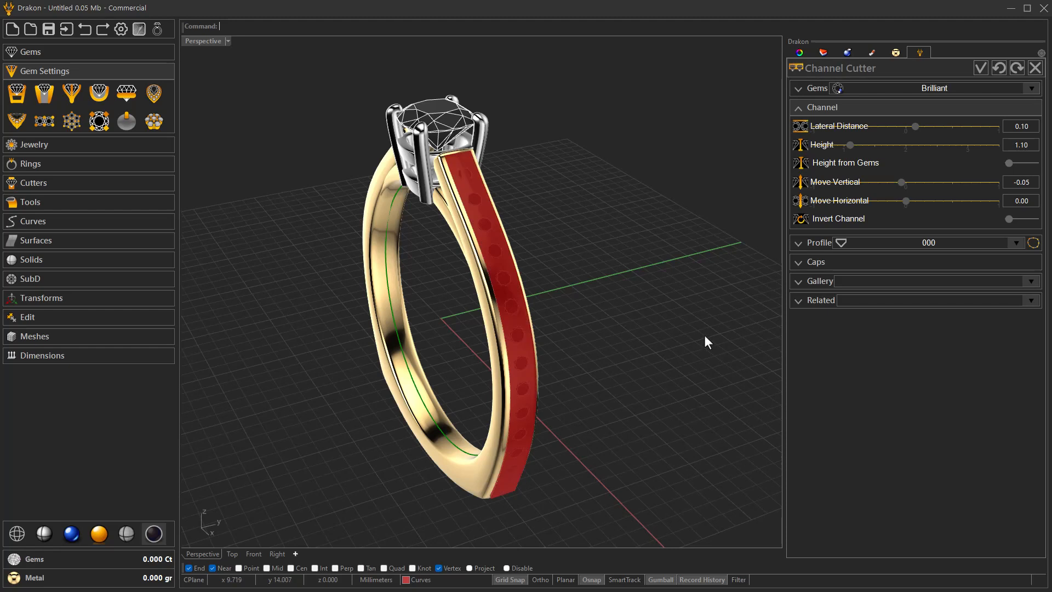
pyautogui.click(1014, 166)
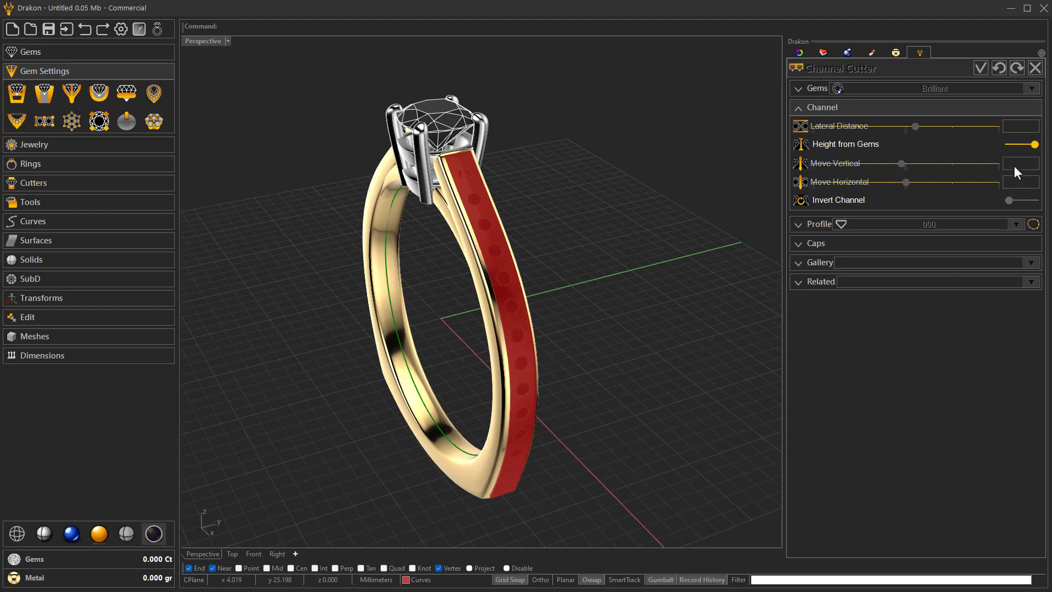
pyautogui.click(912, 130)
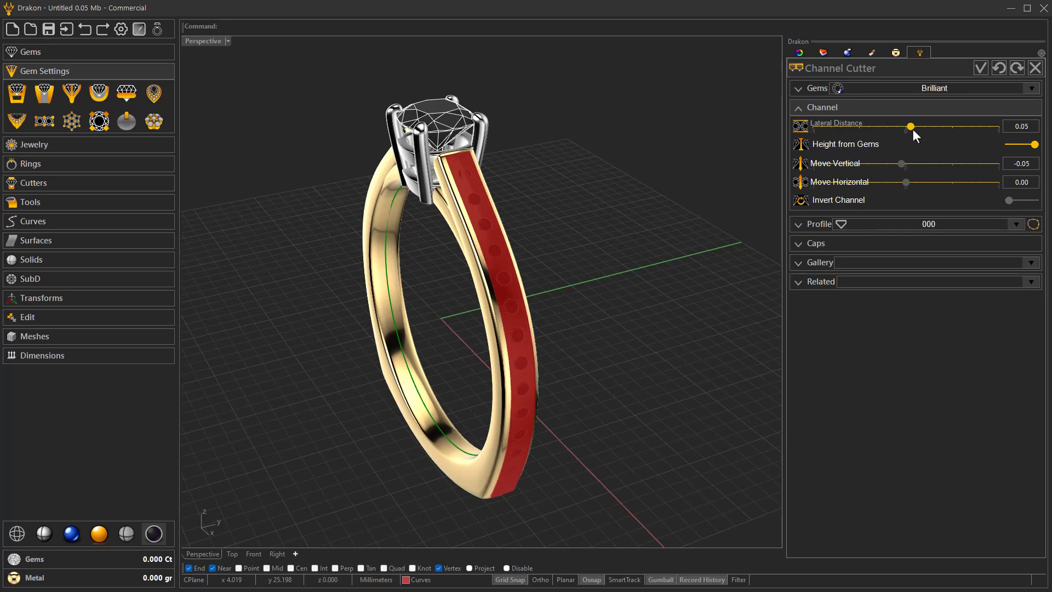
# - Using wireframe display, reduce the channel cutter's linked squared caps to 0.30, and return to the rendered display
pyautogui.moveTo(624, 273); pyautogui.dragTo(427, 394, button='right')
pyautogui.click(49, 528)
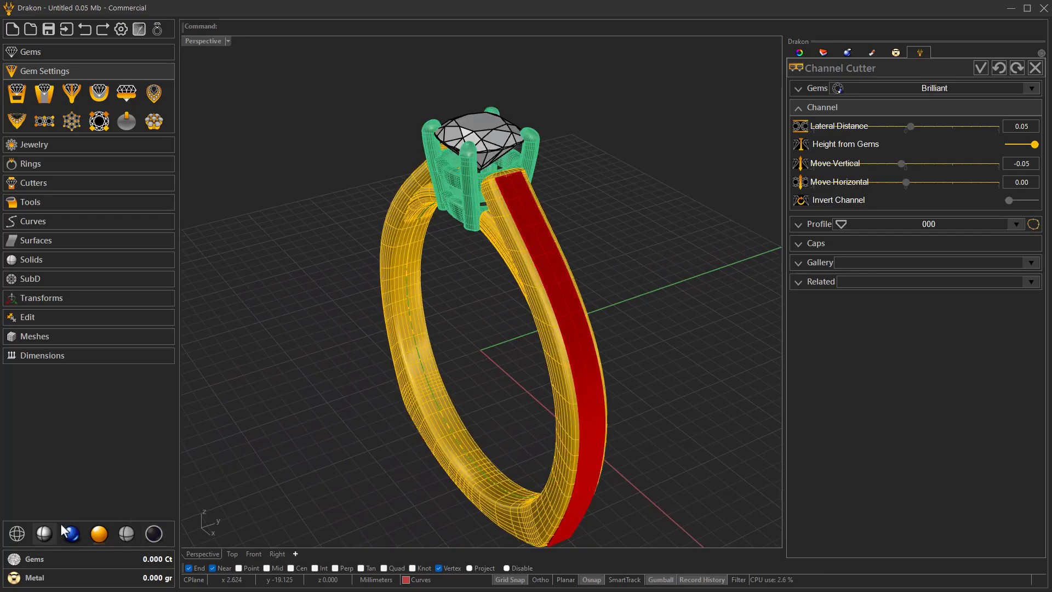
pyautogui.click(23, 535)
pyautogui.moveTo(445, 400); pyautogui.dragTo(444, 400, button='right')
pyautogui.click(819, 239)
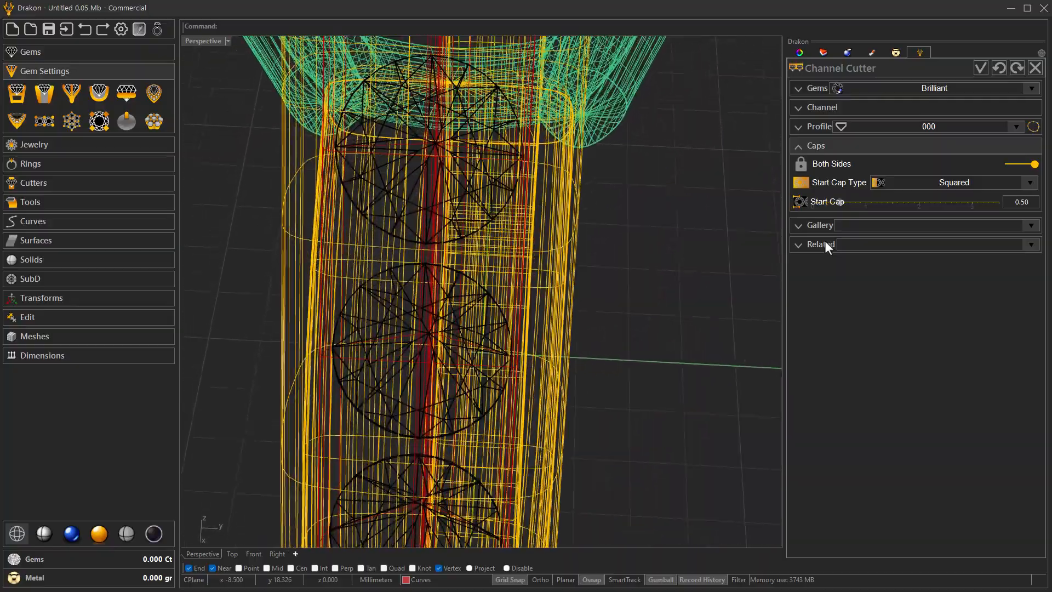
pyautogui.scroll(-1, 872, 203)
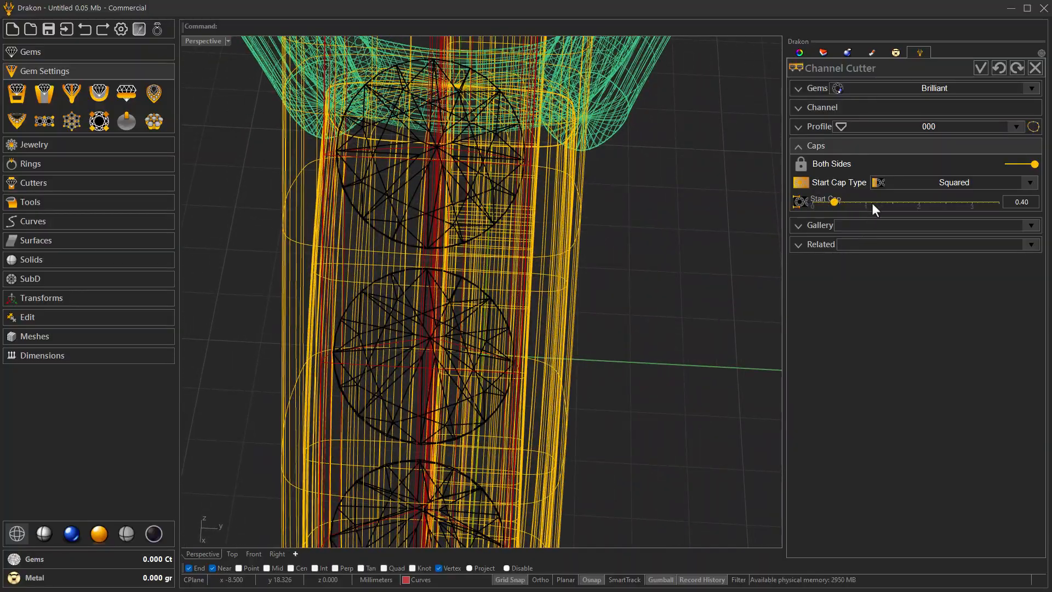
pyautogui.scroll(-1, 873, 203)
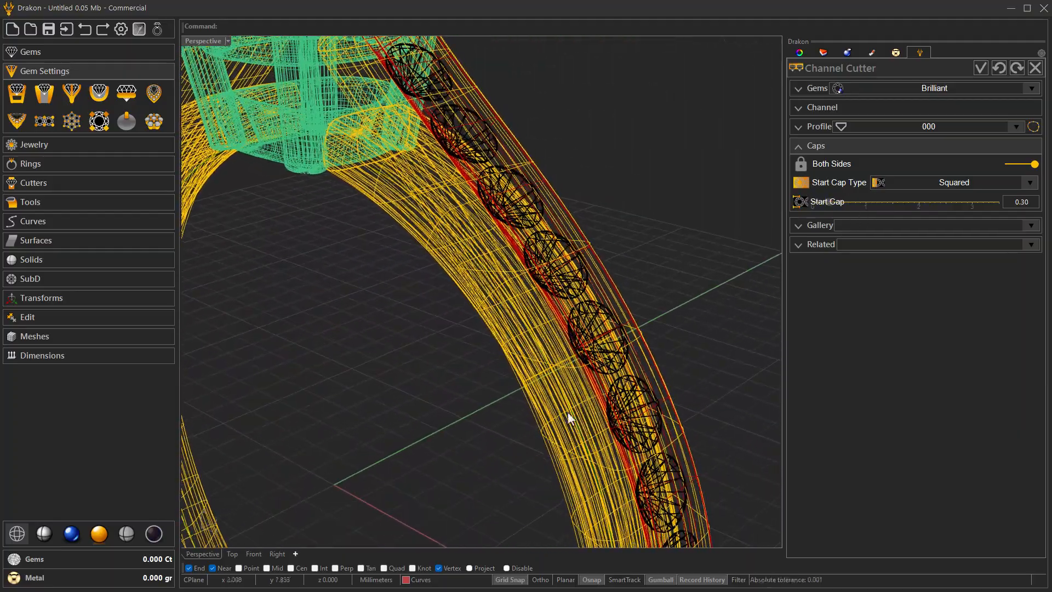
pyautogui.click(157, 531)
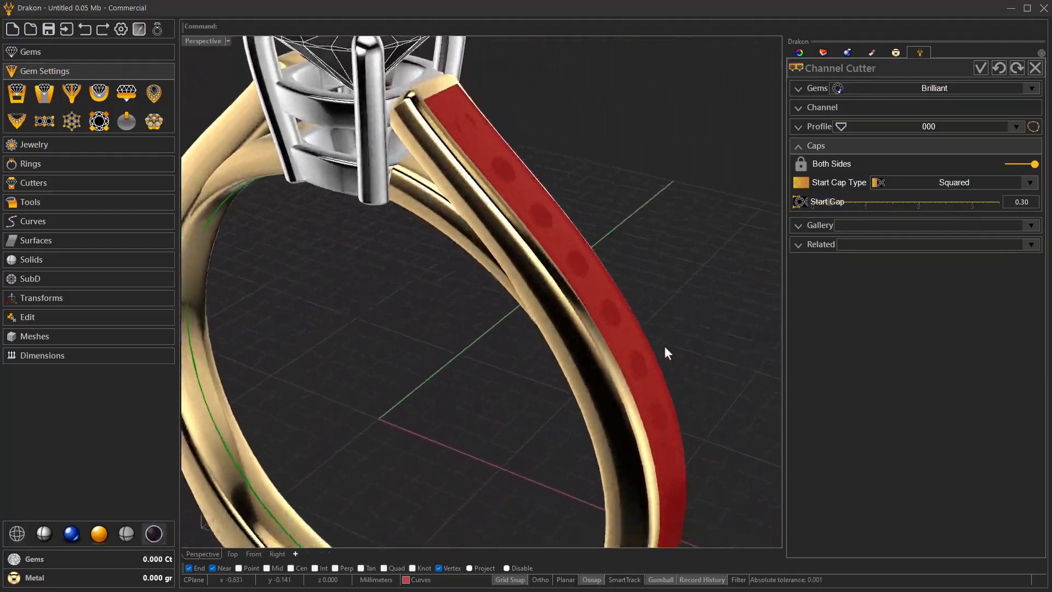
# - Mirror the channel cutter onto the opposite shoulder using only vertical mirroring, and accept the result
pyautogui.click(806, 245)
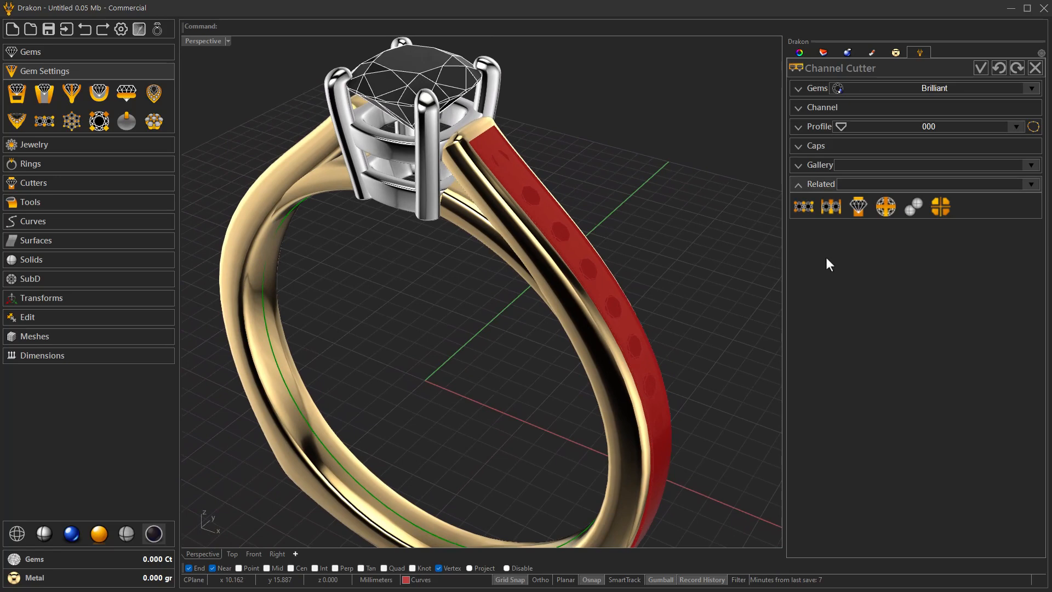
pyautogui.click(937, 210)
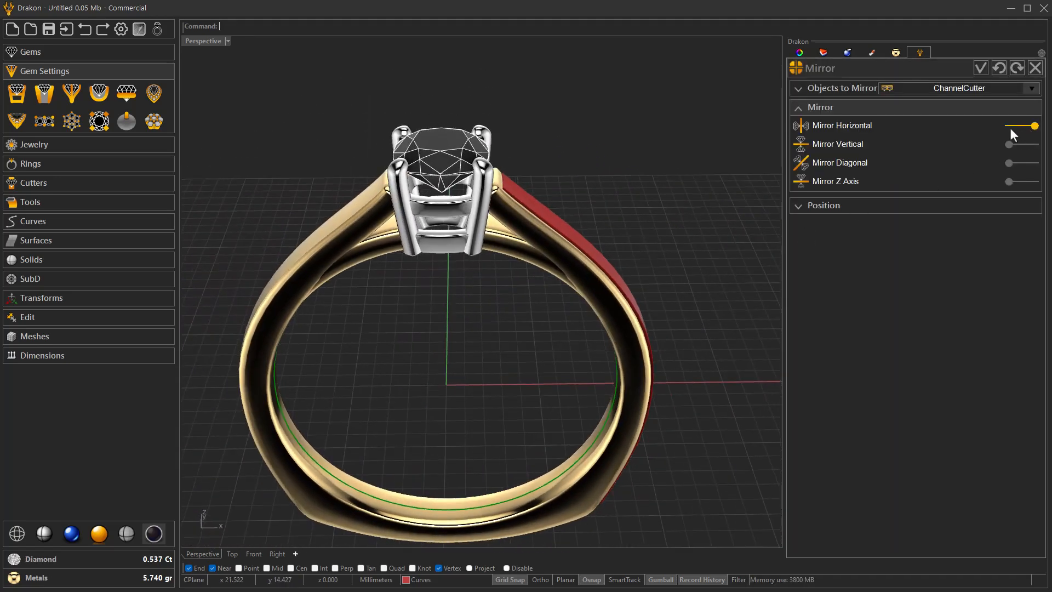
pyautogui.click(1014, 144)
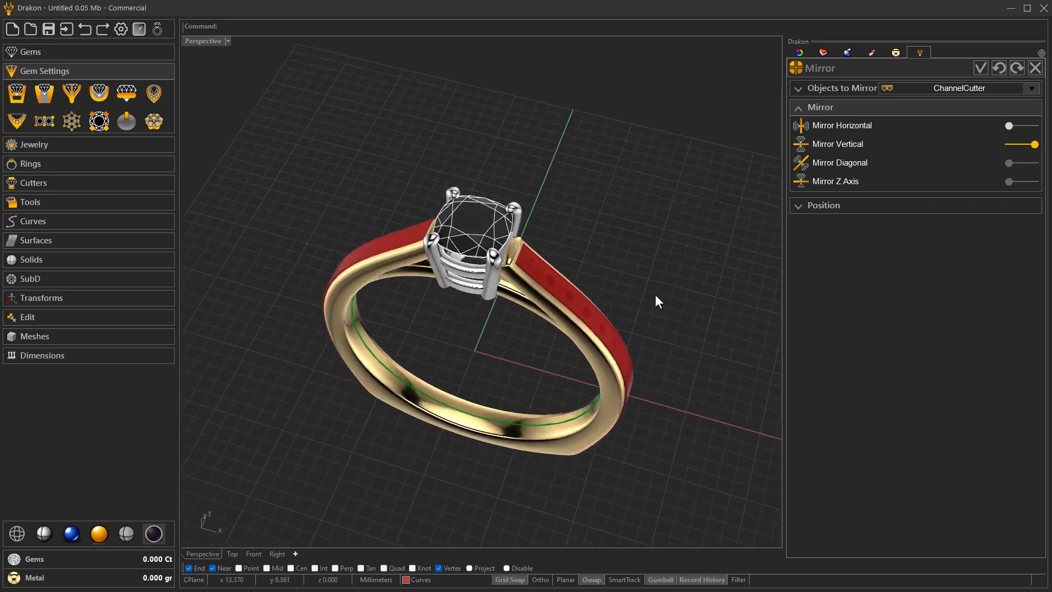
pyautogui.click(980, 68)
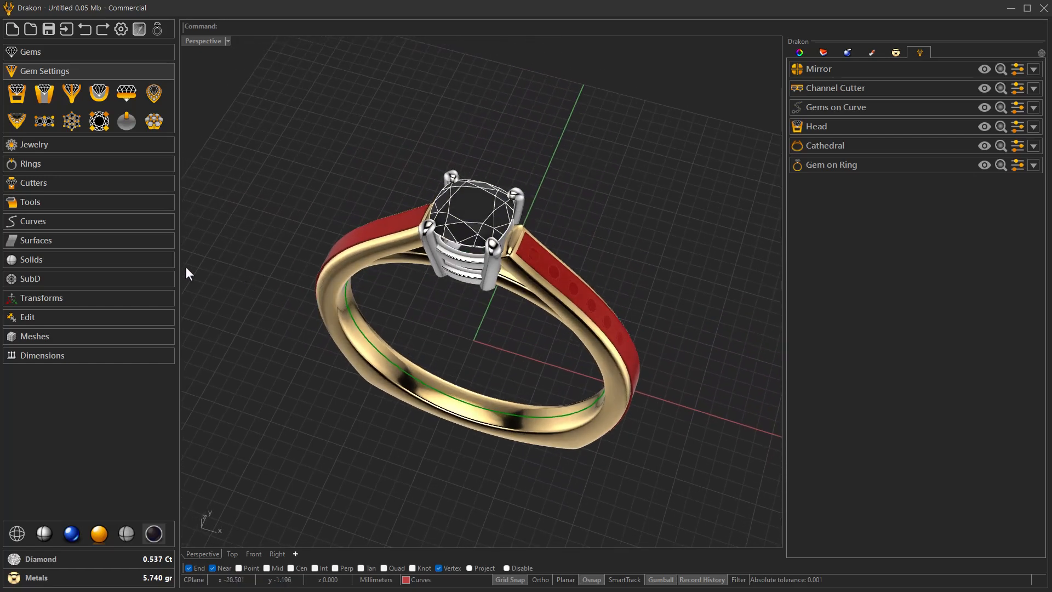
# - Cut the channel cutter and its mirrored copy from the whole Cathedral shank with a Boolean difference, deleting the inputs
pyautogui.click(55, 204)
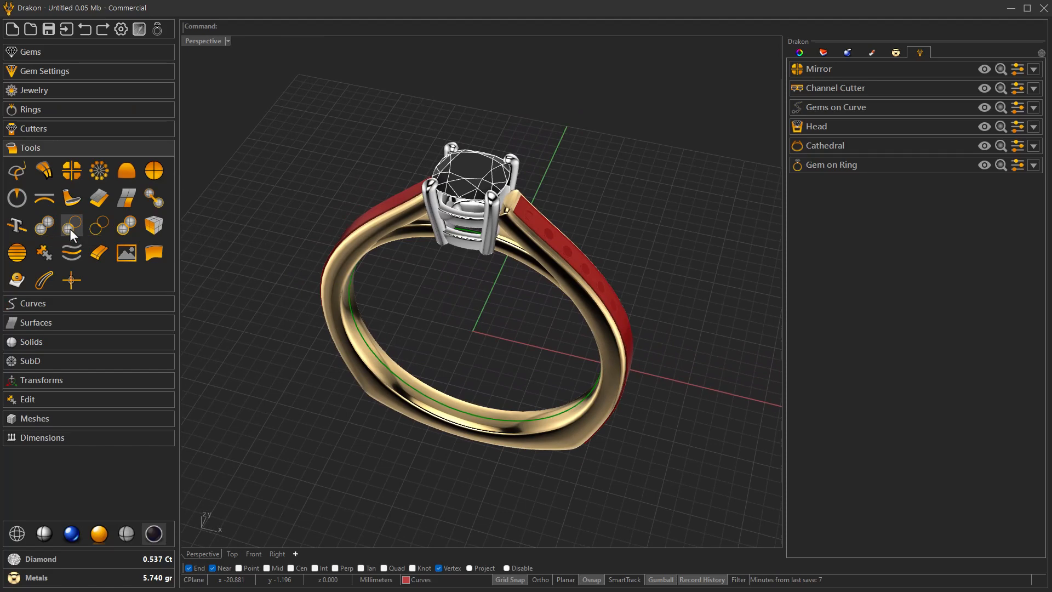
pyautogui.click(70, 225)
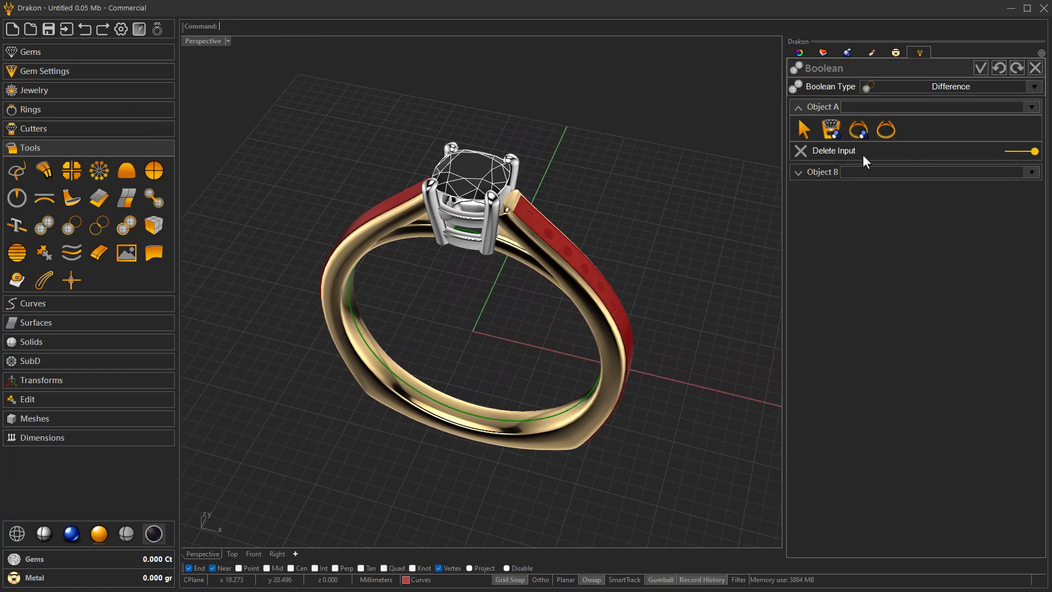
pyautogui.click(859, 133)
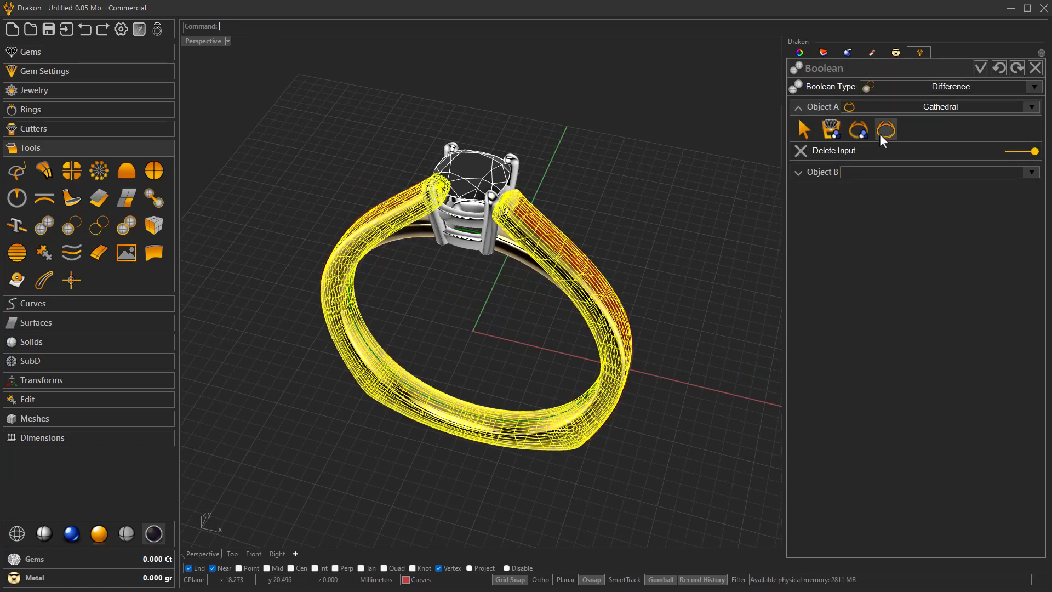
pyautogui.click(866, 131)
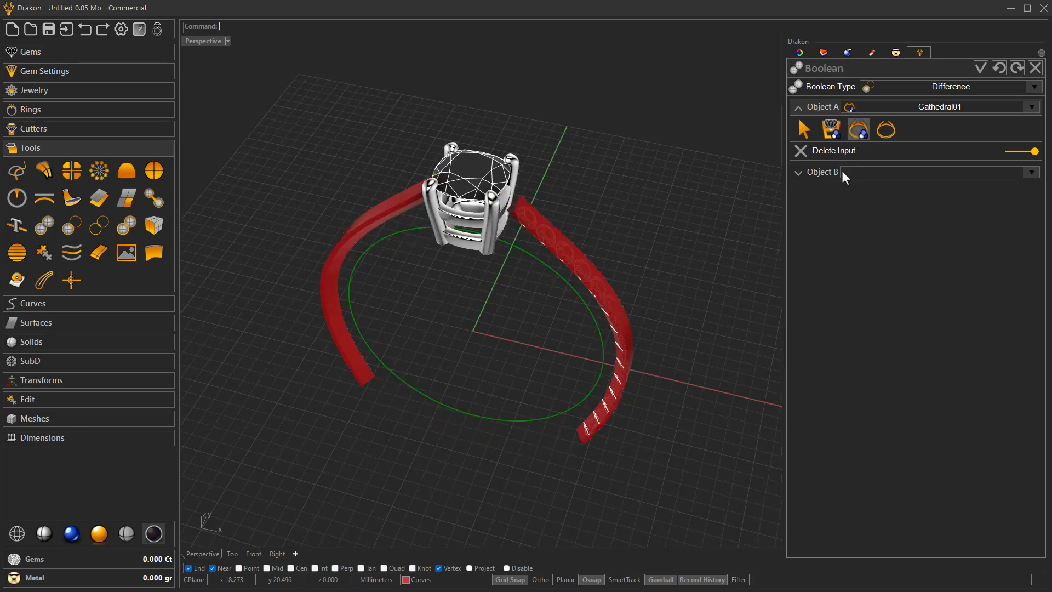
pyautogui.click(811, 174)
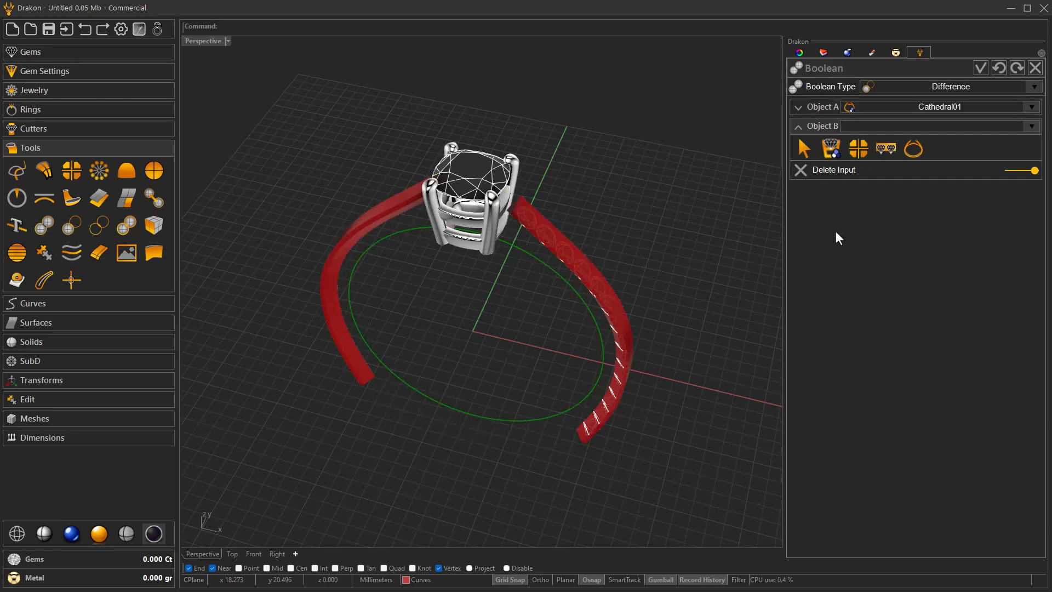
pyautogui.click(886, 153)
pyautogui.click(859, 152)
pyautogui.click(859, 150)
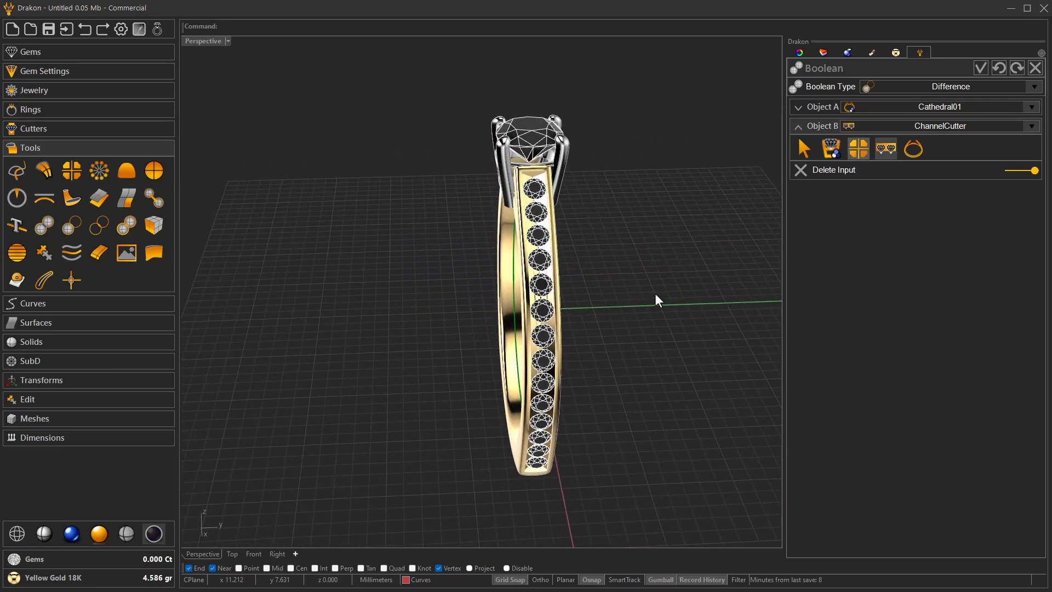
pyautogui.click(979, 69)
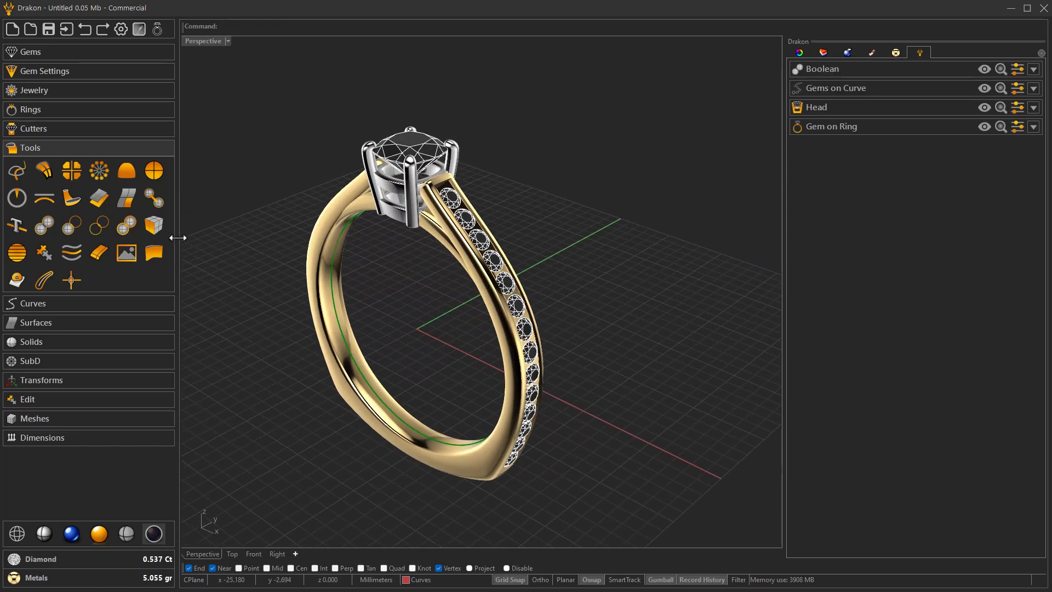
# - Add a Prongs Row to the brilliant shoulder gems with a smooth level of 0.50
pyautogui.click(31, 73)
pyautogui.click(43, 121)
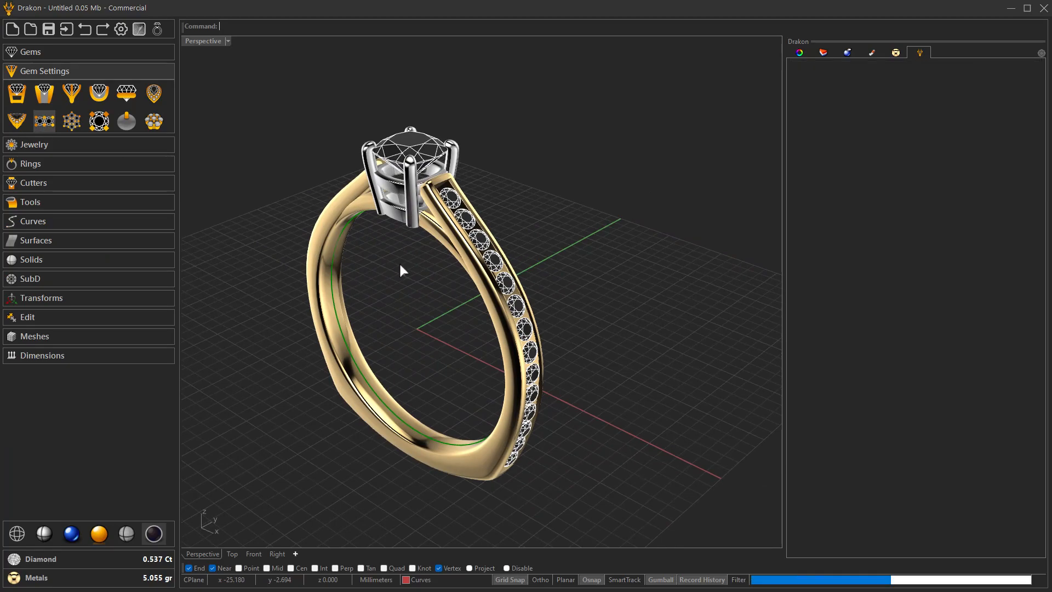
pyautogui.scroll(3, 436, 282)
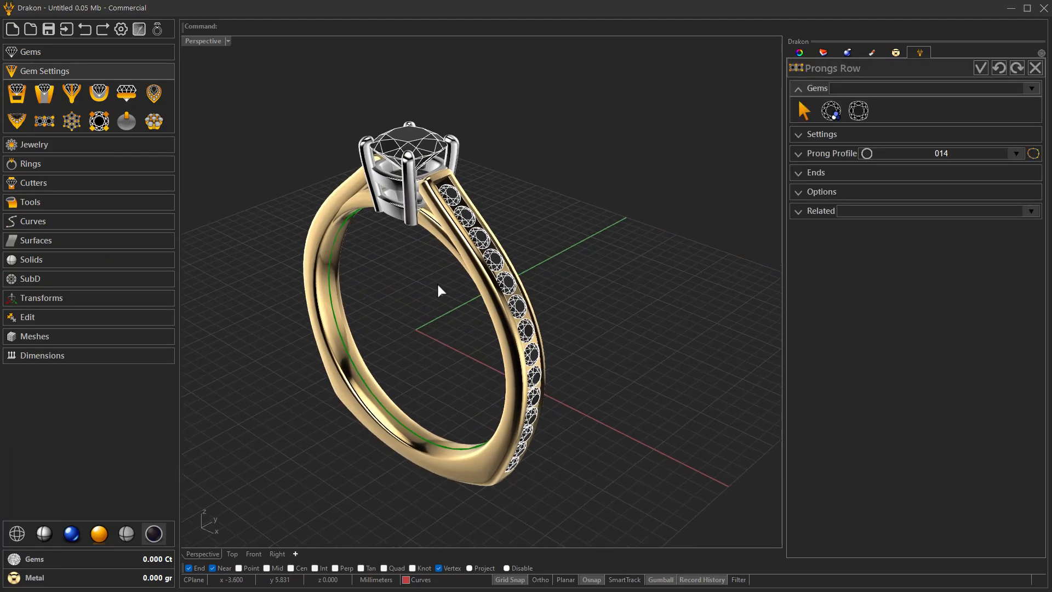
pyautogui.moveTo(436, 281); pyautogui.dragTo(559, 247, button='right')
pyautogui.click(829, 111)
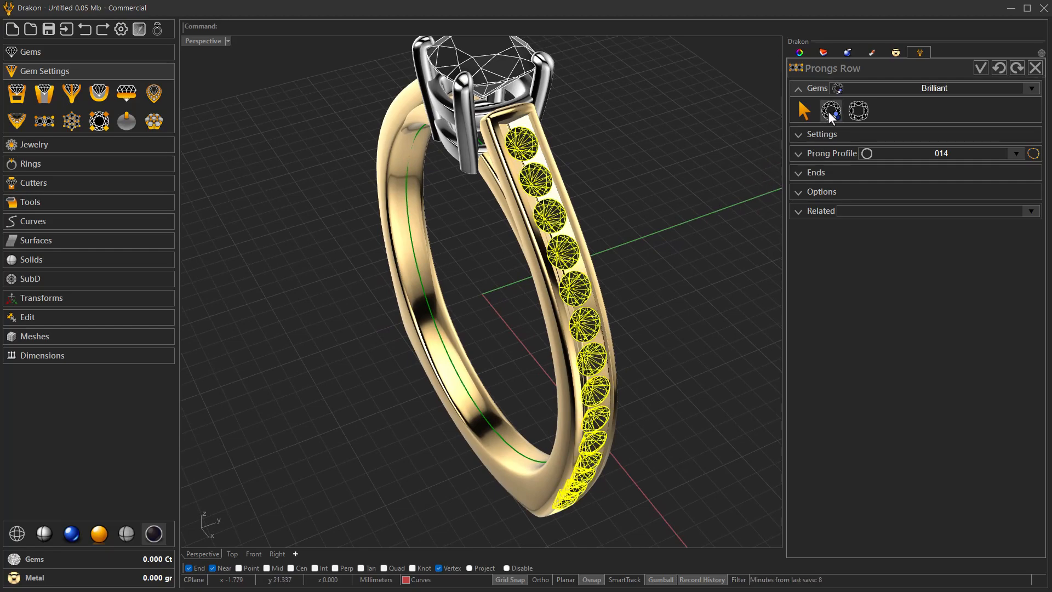
pyautogui.moveTo(619, 267); pyautogui.dragTo(817, 176, button='right')
pyautogui.click(822, 134)
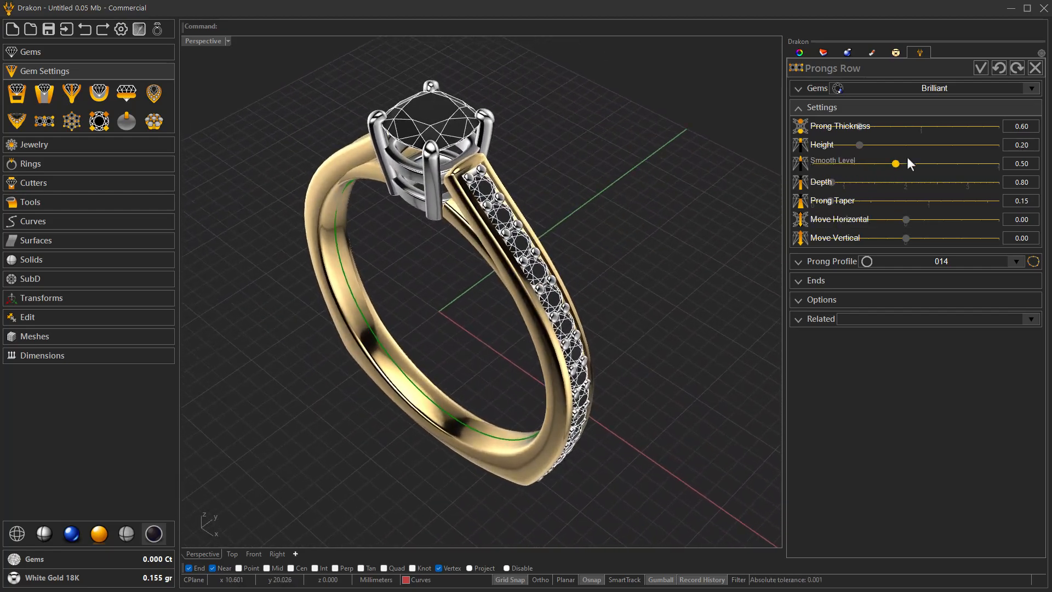
pyautogui.click(979, 69)
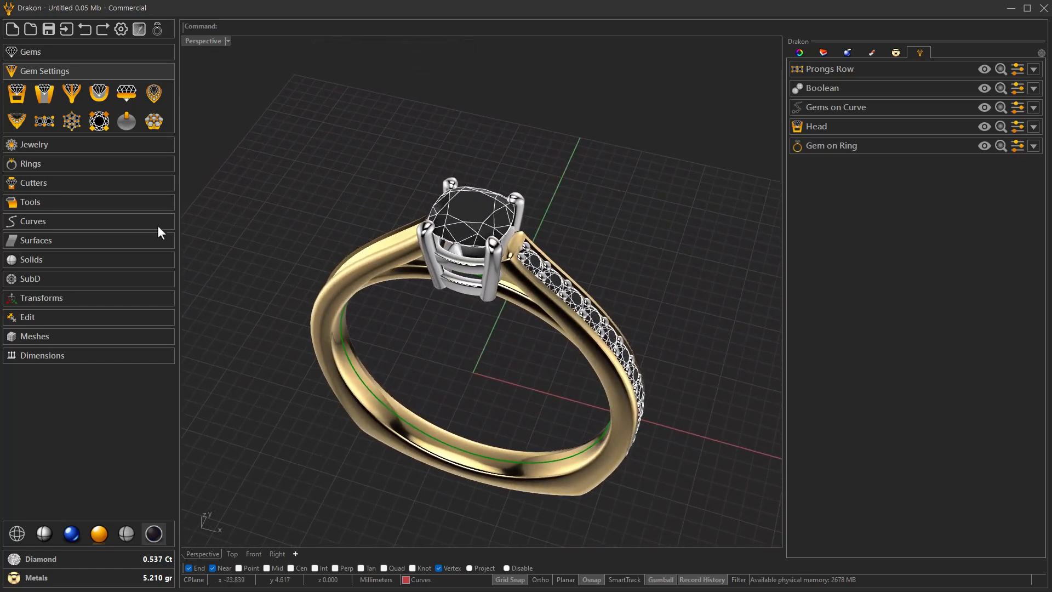
# - Mirror the brilliant shoulder gems and their prong row onto the opposite shoulder using only vertical mirroring, and accept the result
pyautogui.click(44, 182)
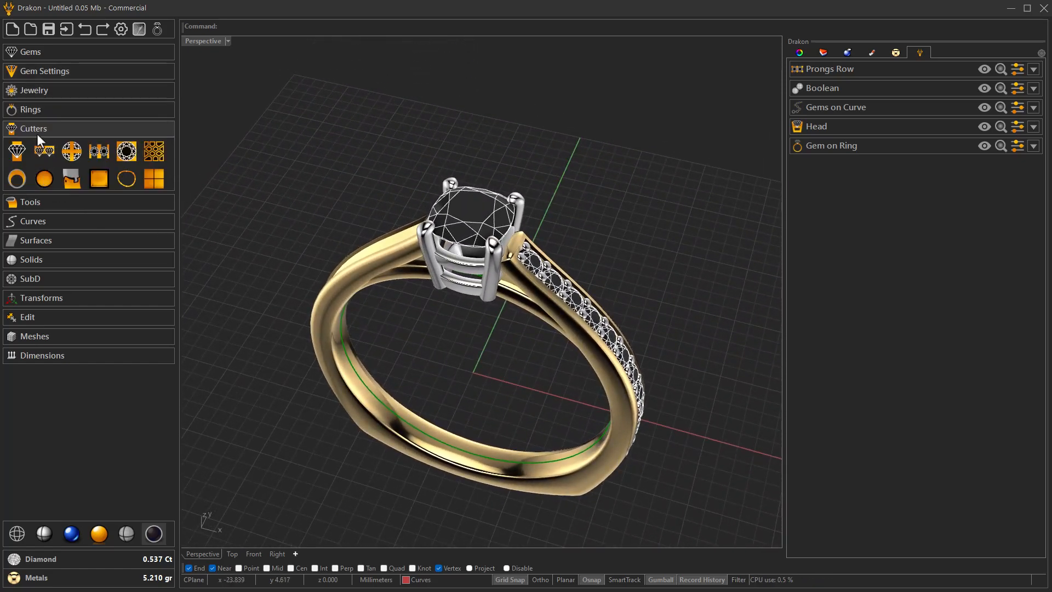
pyautogui.click(37, 202)
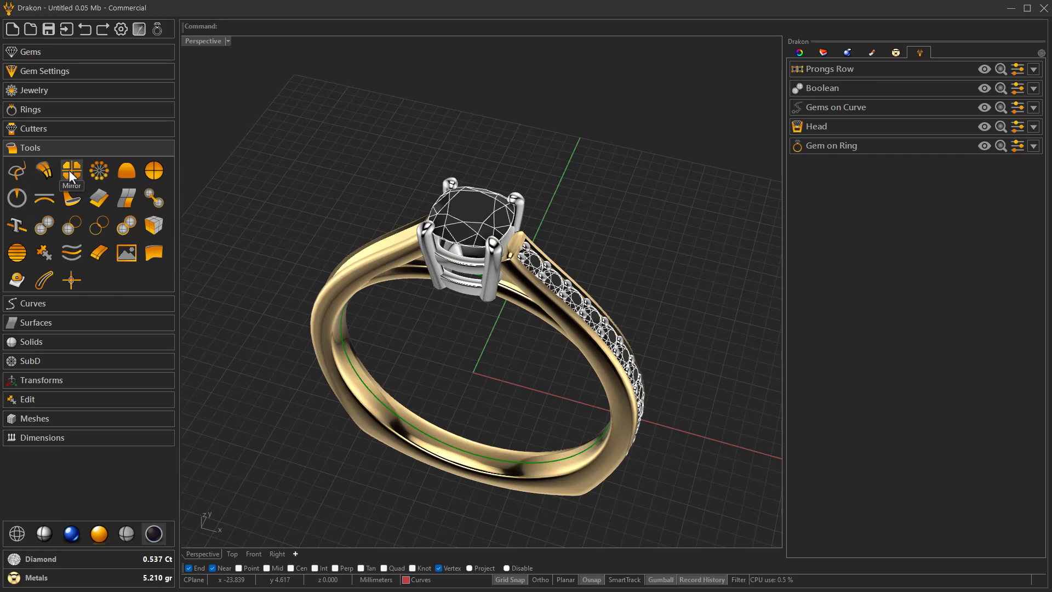
pyautogui.click(68, 172)
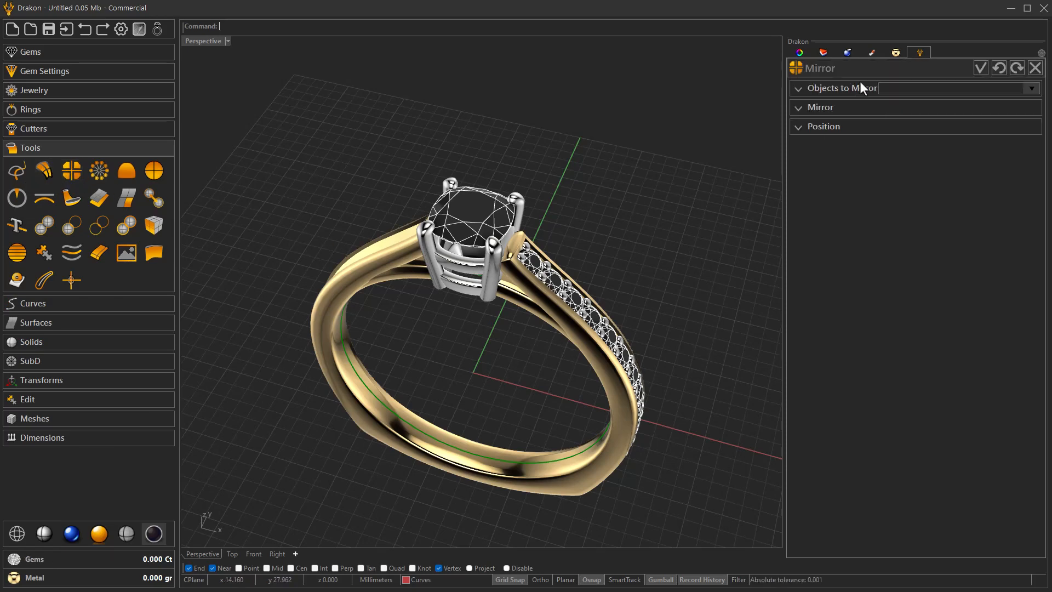
pyautogui.click(859, 88)
pyautogui.click(884, 118)
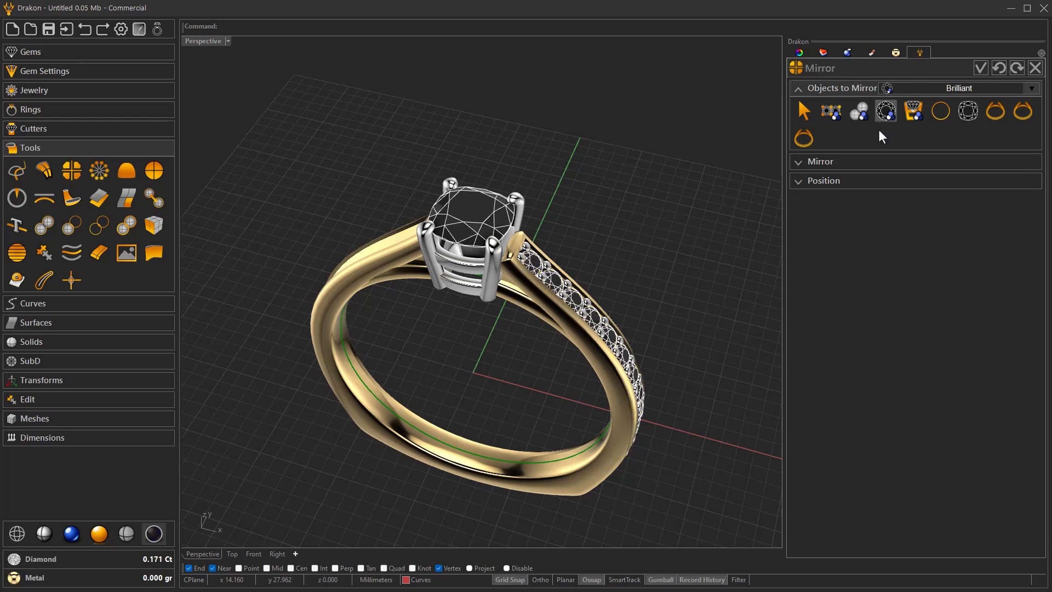
pyautogui.click(830, 114)
pyautogui.click(817, 161)
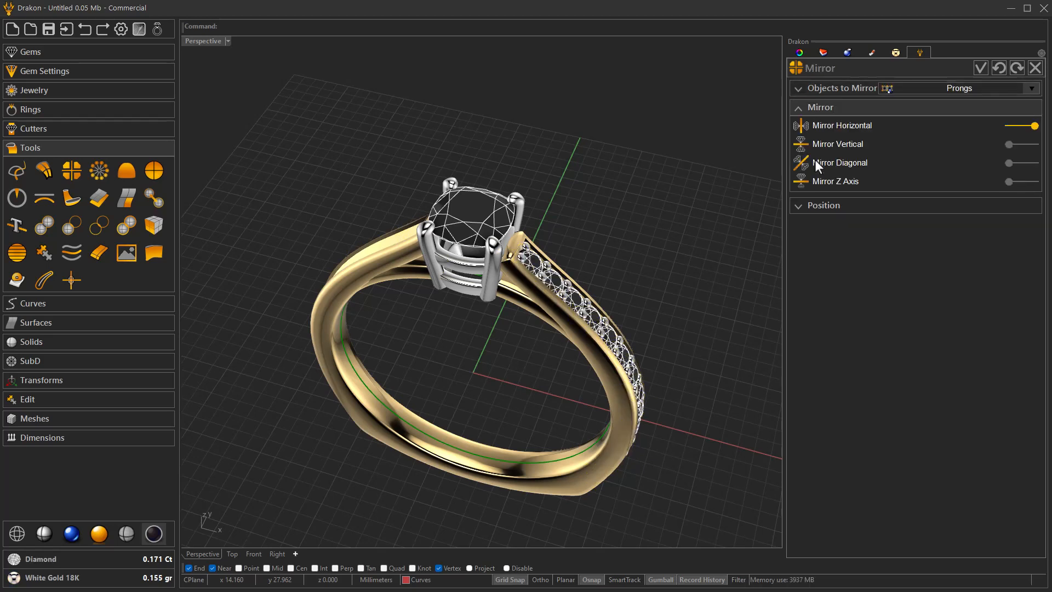
pyautogui.click(1009, 126)
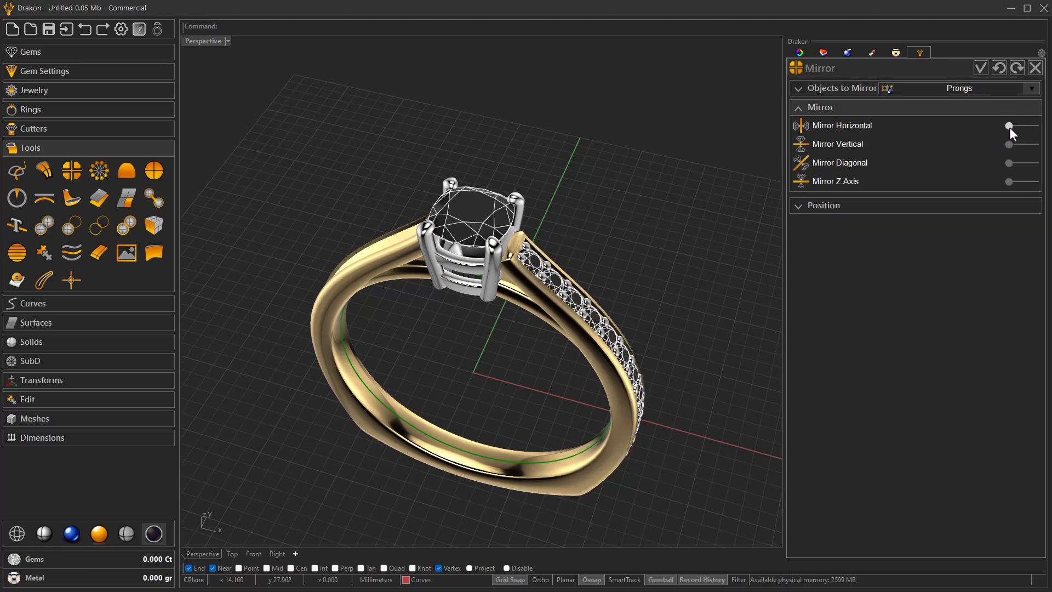
pyautogui.click(1011, 145)
pyautogui.moveTo(545, 310); pyautogui.dragTo(568, 346, button='right')
pyautogui.click(981, 69)
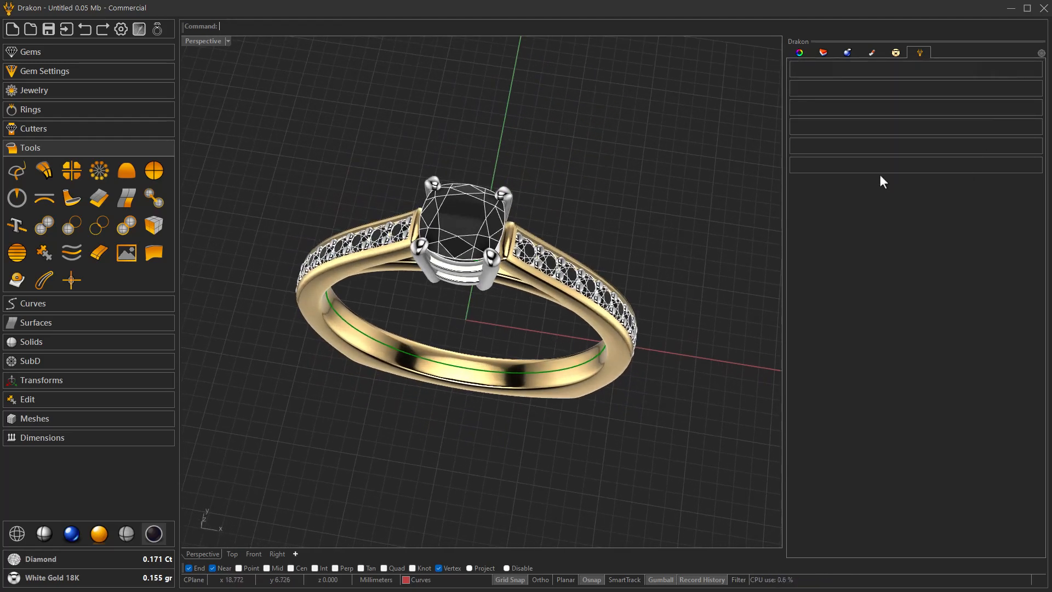
# - Assign the White Gold 18K metal material to the whole yellow gold shank
pyautogui.moveTo(456, 338); pyautogui.dragTo(448, 317, button='right')
pyautogui.click(389, 243)
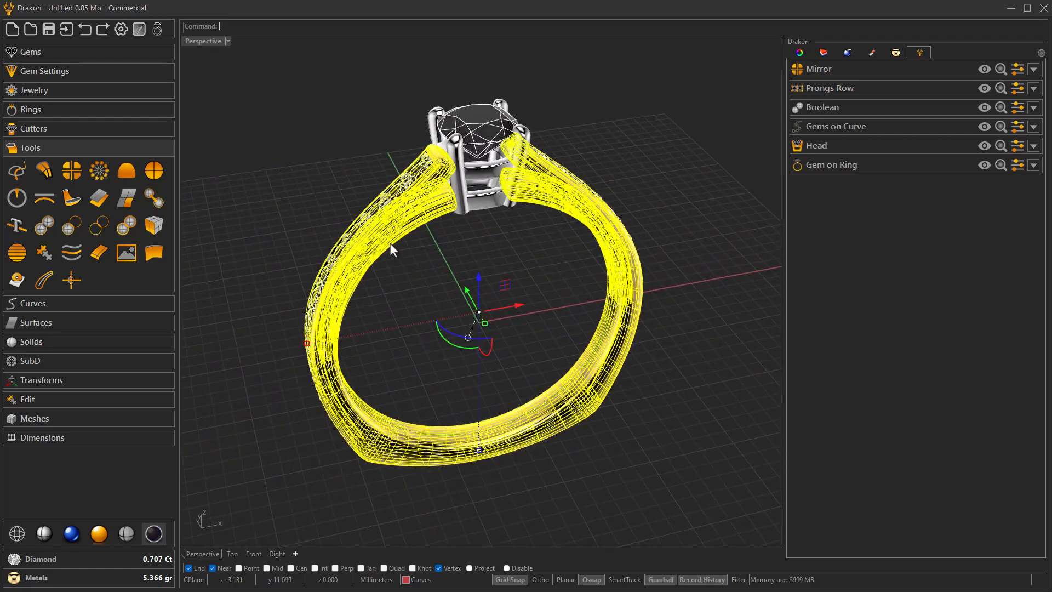
pyautogui.click(896, 57)
pyautogui.click(895, 69)
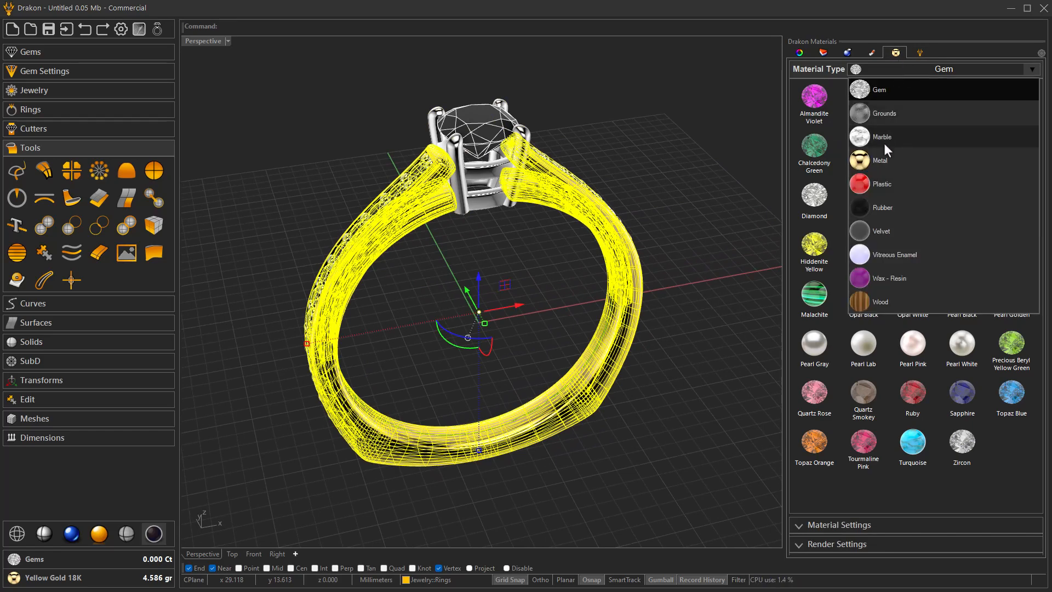
pyautogui.click(884, 163)
pyautogui.click(962, 199)
pyautogui.moveTo(667, 310); pyautogui.dragTo(667, 309, button='right')
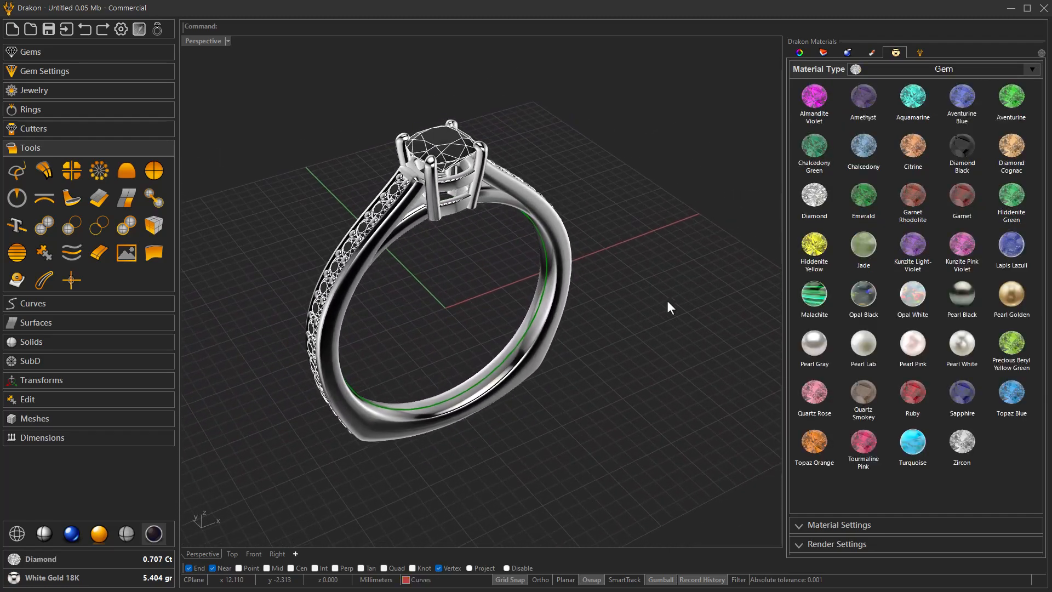
# - Hide the green finger-size curve inside the shank and clear the selection
pyautogui.click(919, 55)
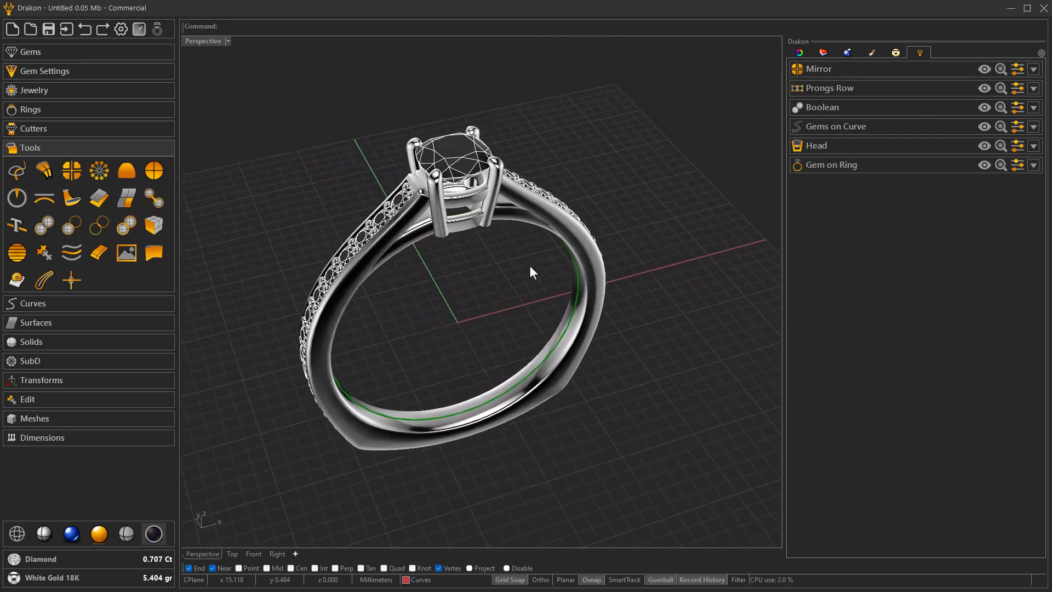
pyautogui.click(577, 276)
pyautogui.click(615, 312)
pyautogui.middleClick(626, 303)
pyautogui.press('Escape')
pyautogui.press('Escape')
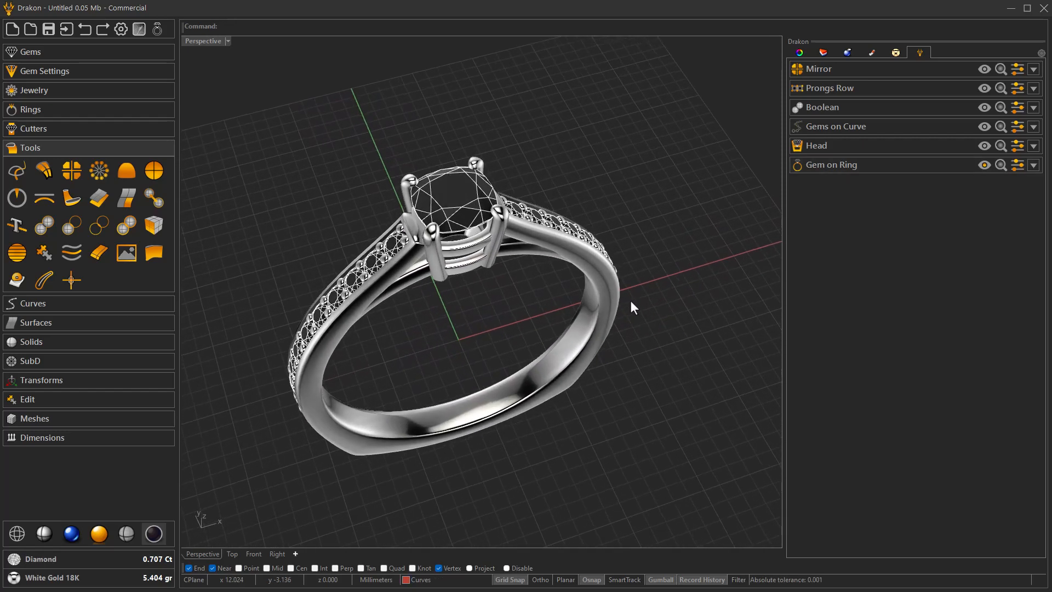
# - Apply the Black - Textured material from the Grounds material type as the scene's ground
pyautogui.click(876, 69)
pyautogui.click(895, 53)
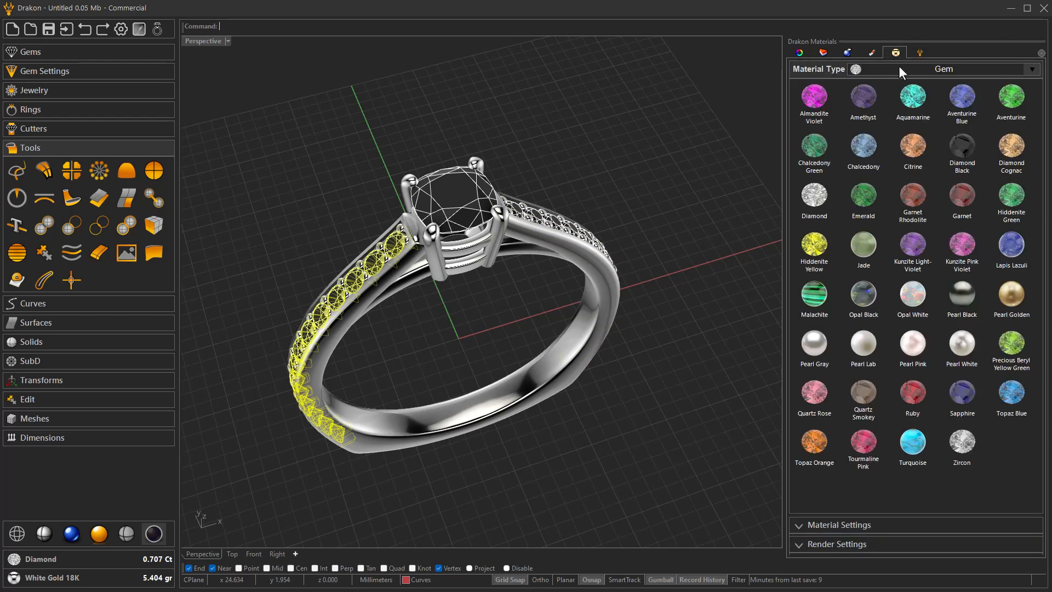
pyautogui.click(898, 66)
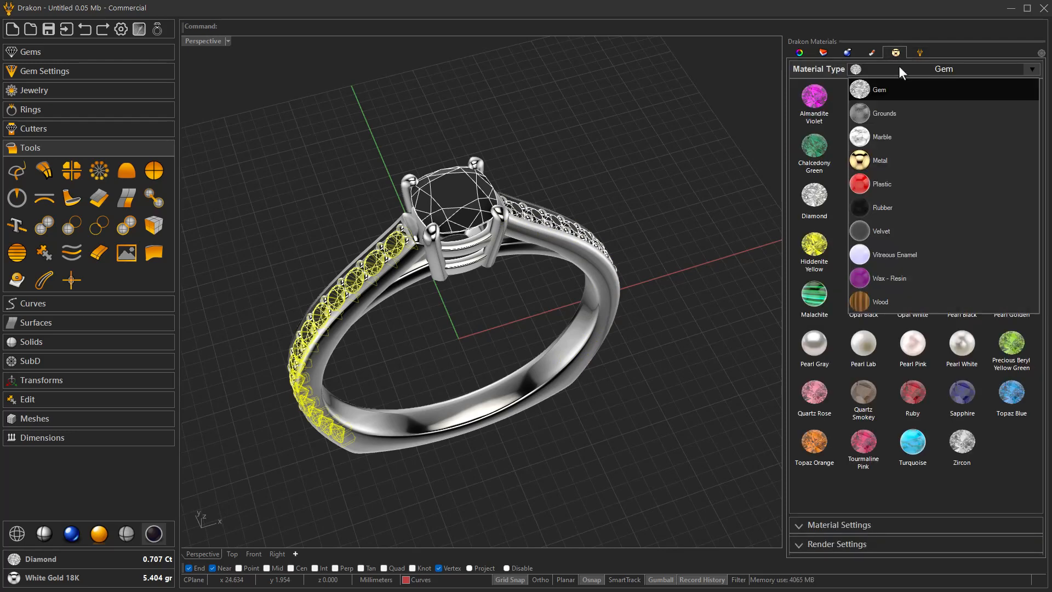
pyautogui.click(890, 112)
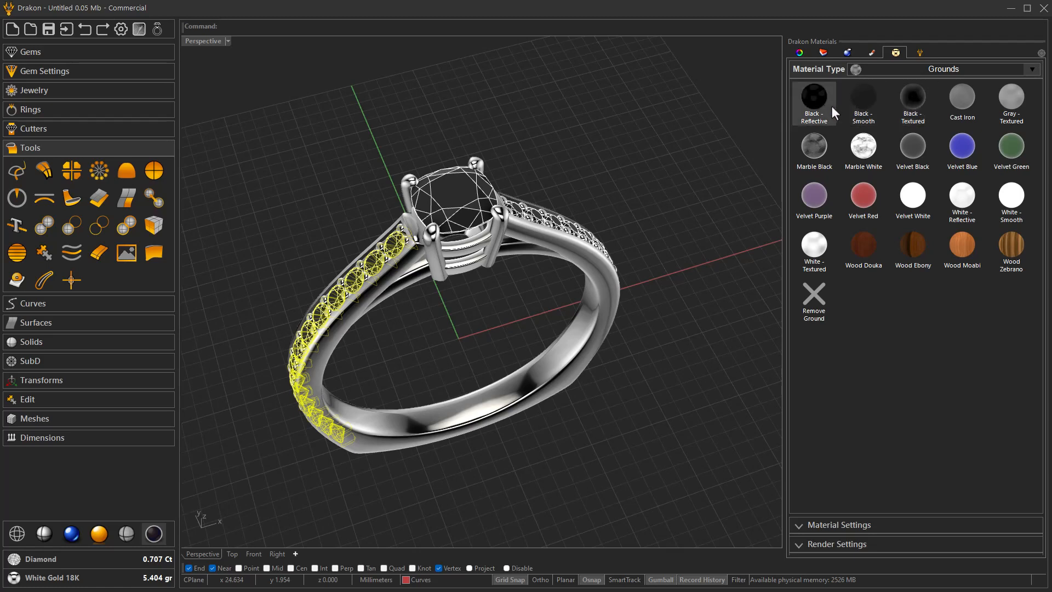
pyautogui.click(904, 101)
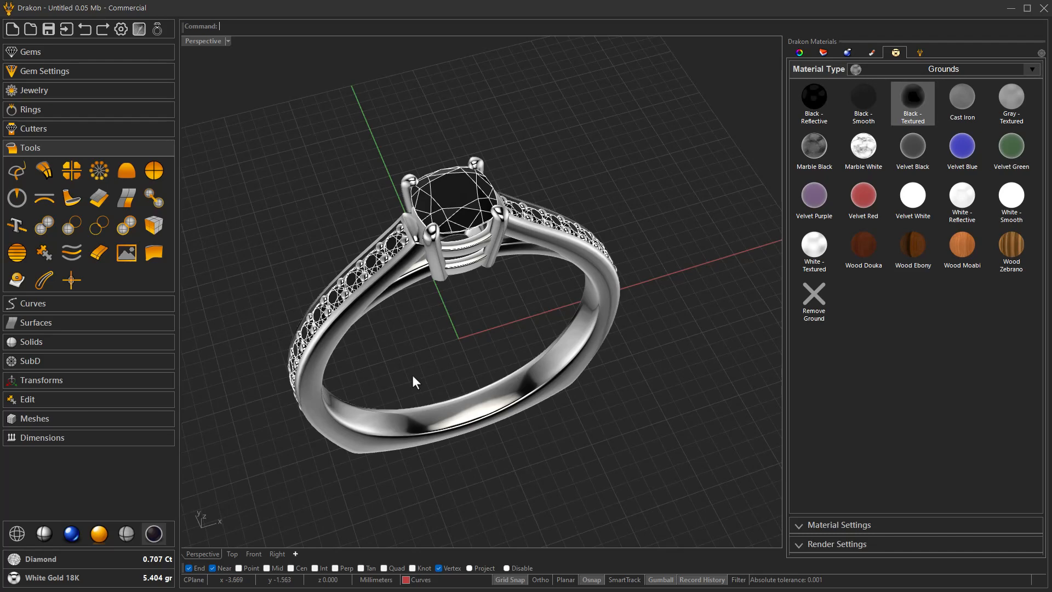
# - Show the ring in the Raytraced display on the Black - Reflective ground, viewed with both gem-set shoulders visible
pyautogui.scroll(-2, 432, 373)
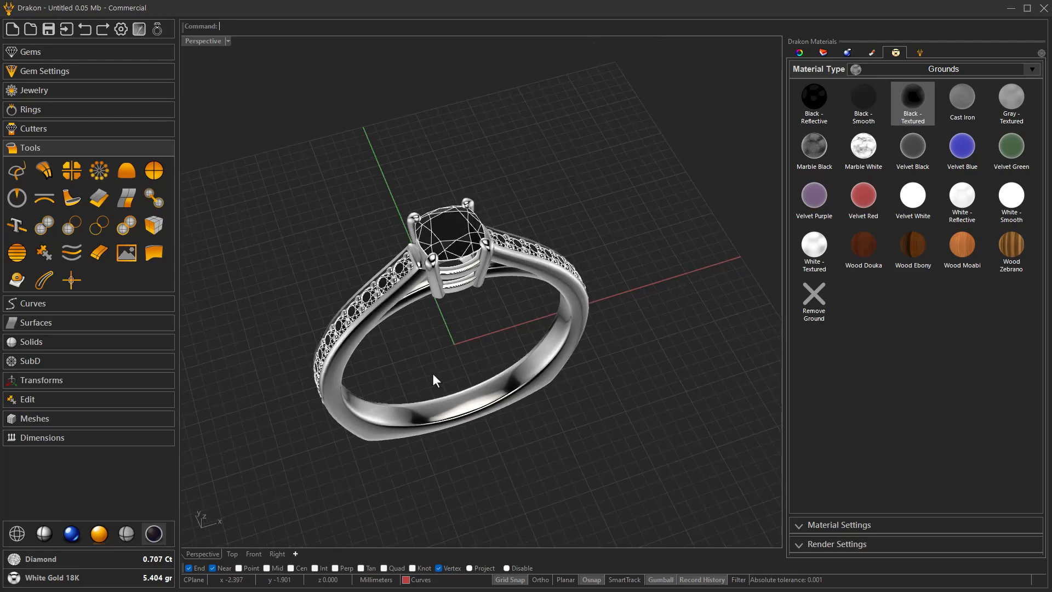
pyautogui.click(98, 534)
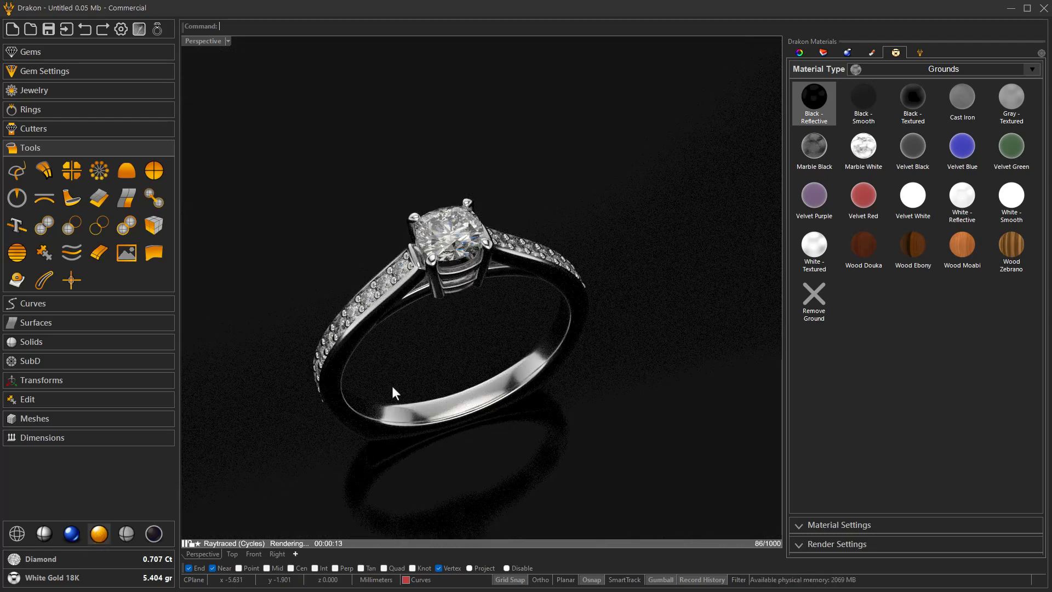
pyautogui.moveTo(395, 382); pyautogui.dragTo(442, 379, button='right')
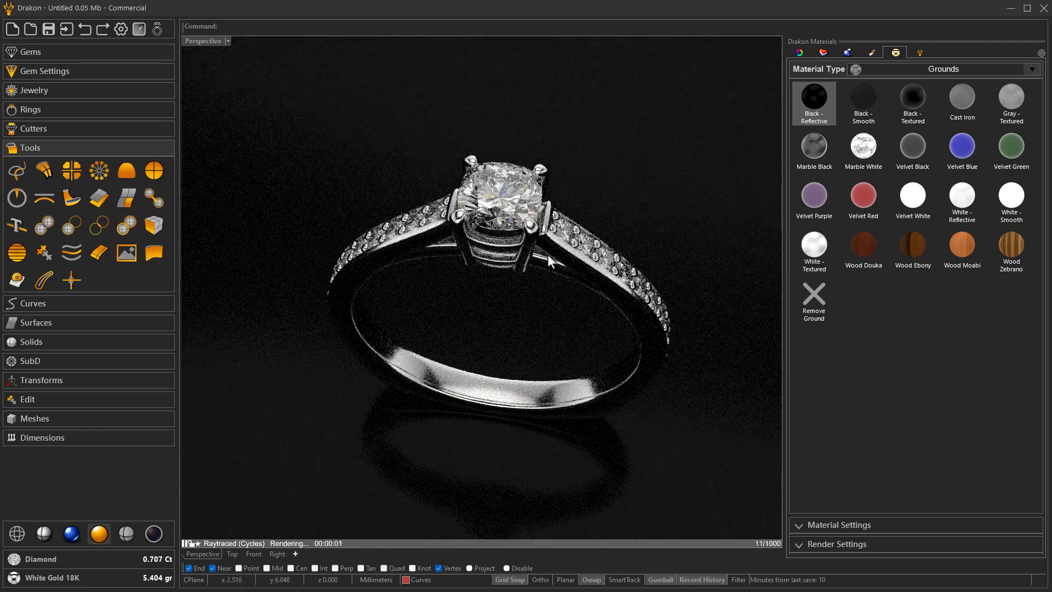